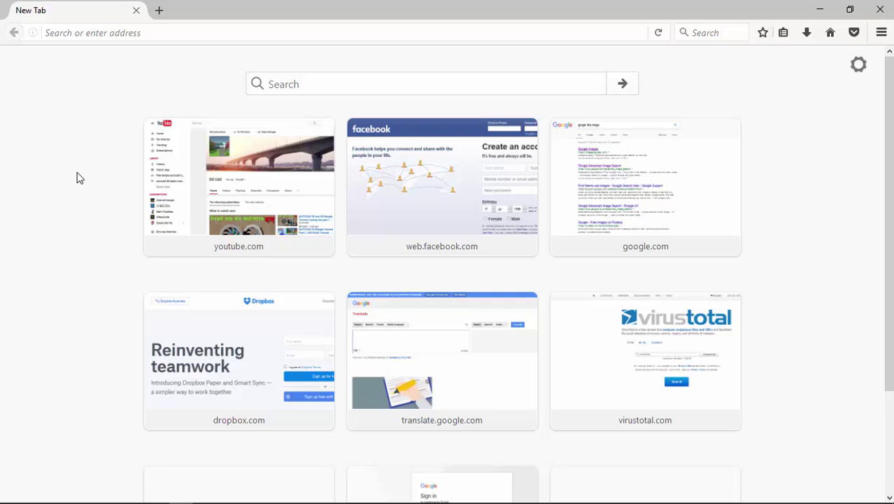
click(110, 33)
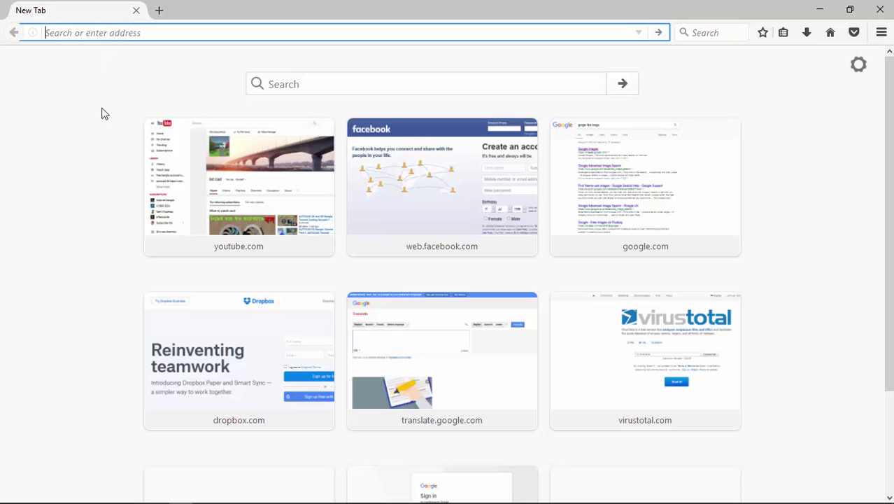
text(w)
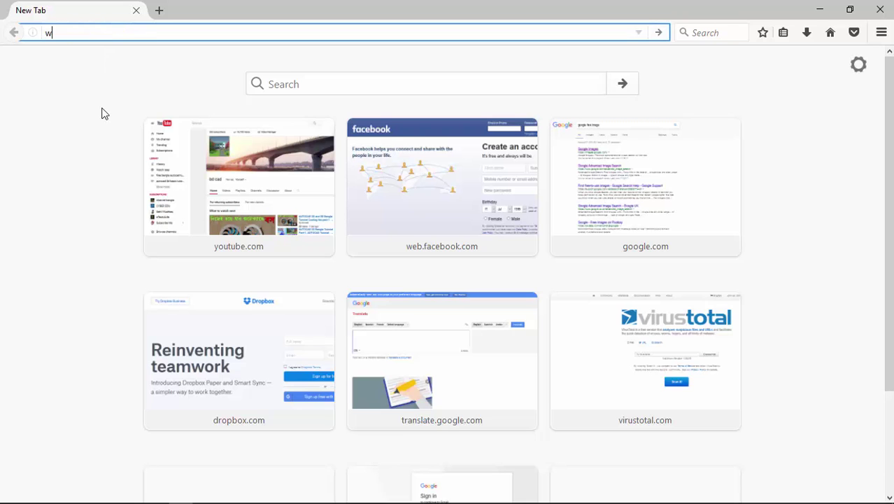
text(ww.v)
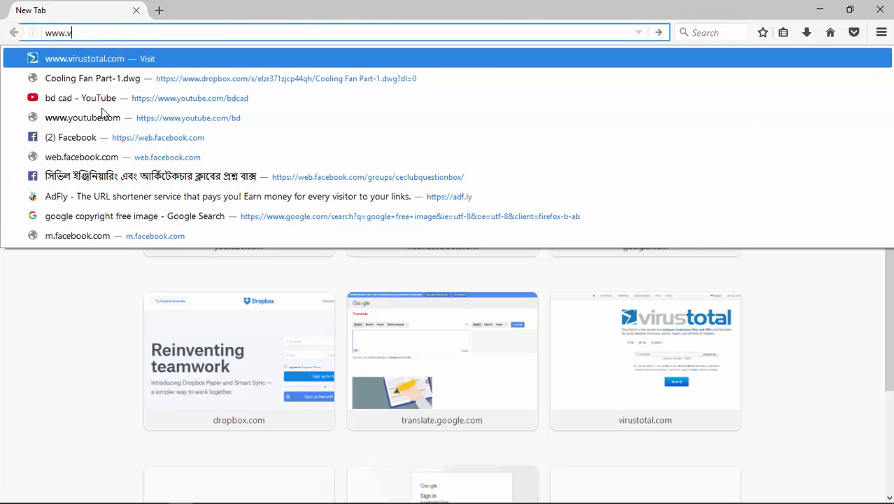
text(irustotal.com/)
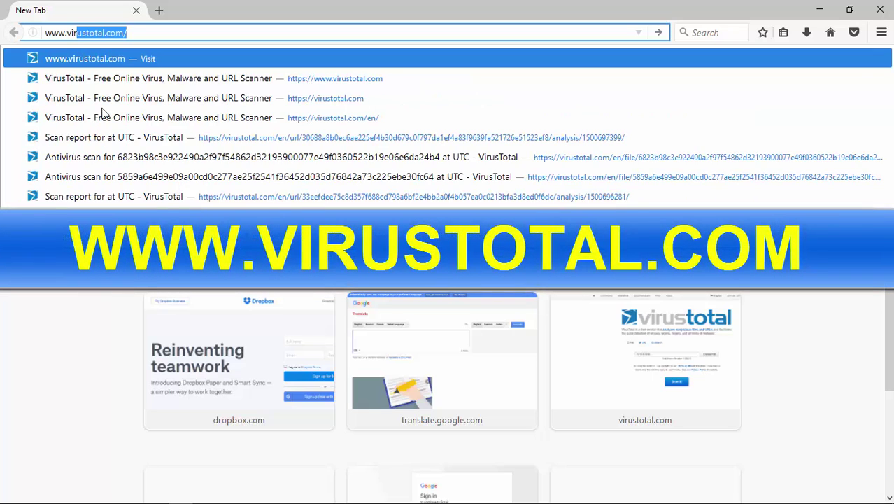
key(Right)
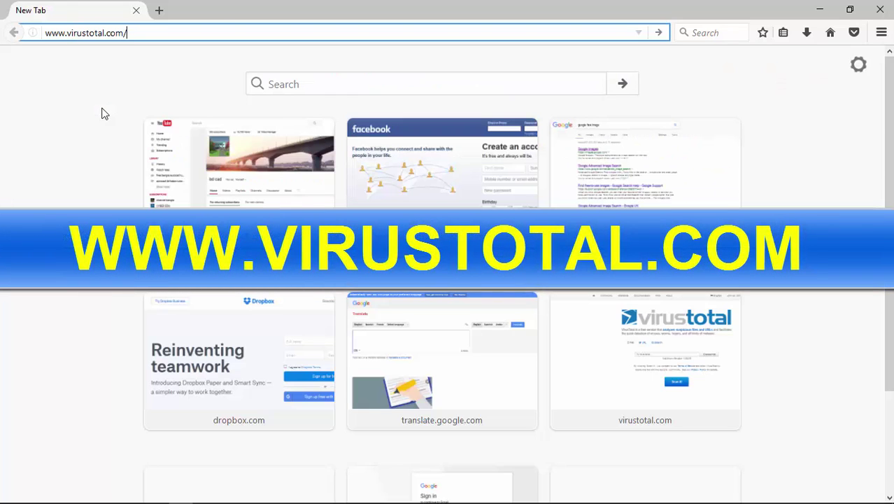
key(Return)
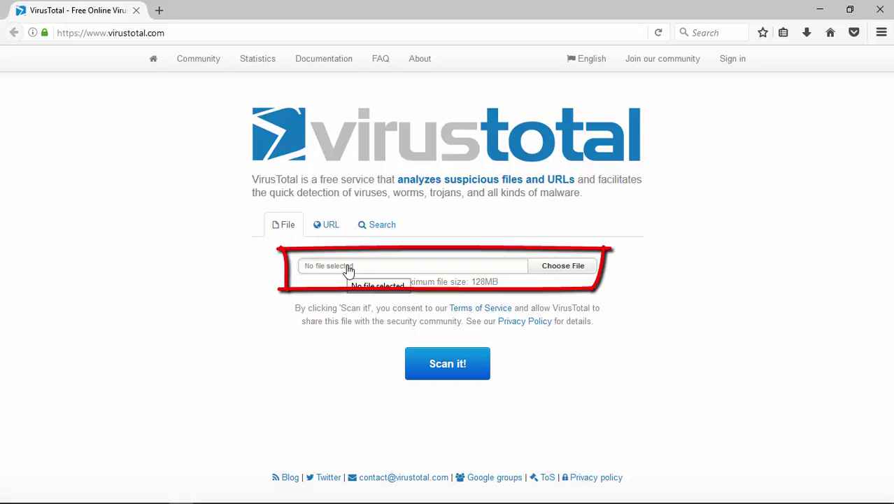
- Choose xf-adsk2015_x64.exe from D:\cad2015\Auto-Cad\2015\acad2015\Crack as the file to upload
click(347, 270)
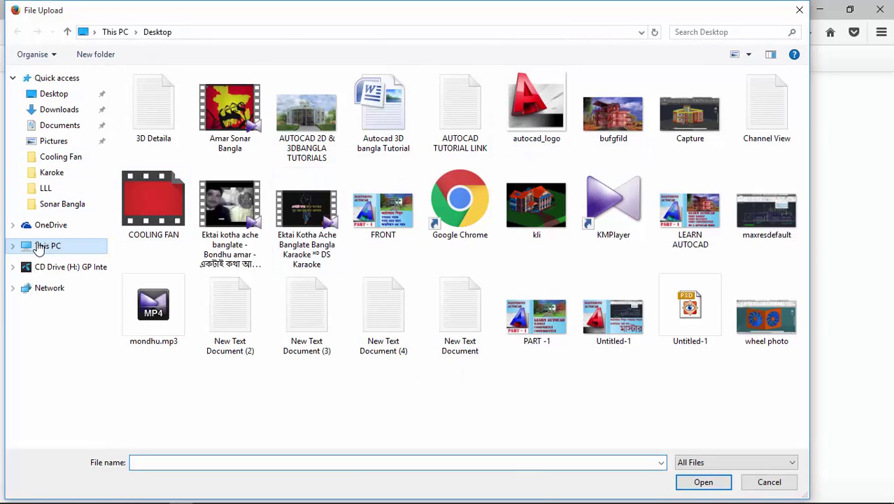
click(44, 246)
double_click(568, 193)
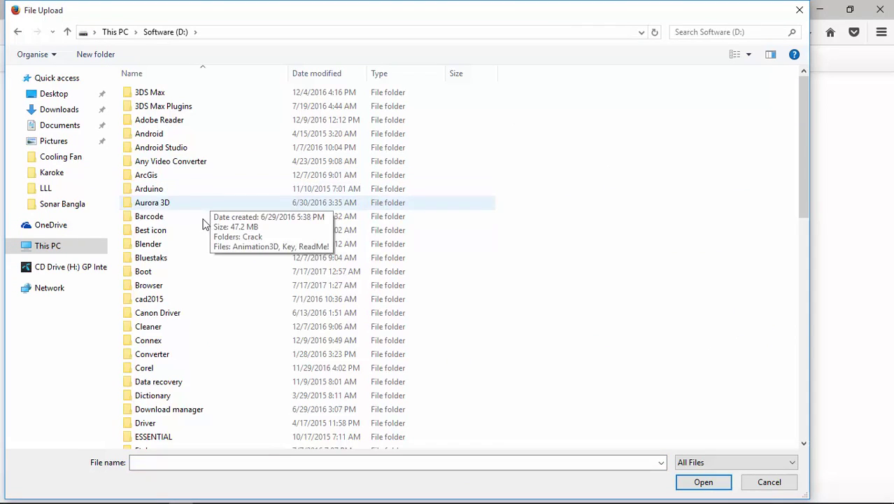
click(175, 301)
double_click(175, 301)
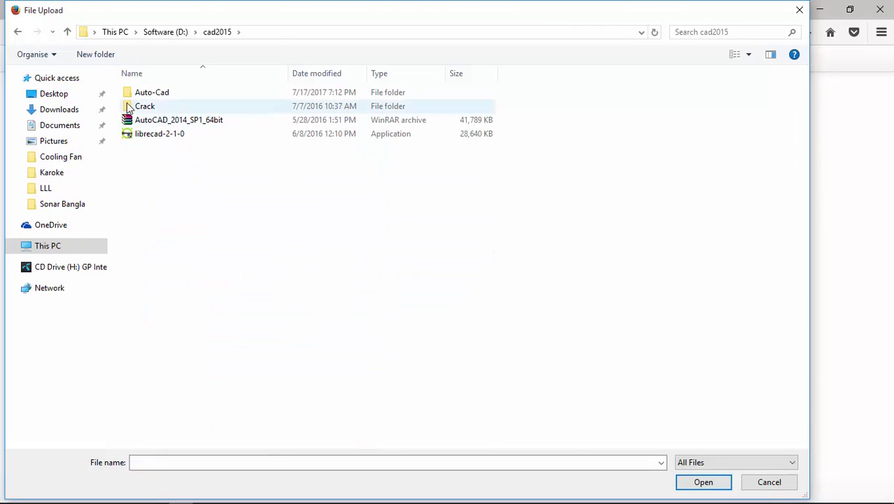
double_click(166, 92)
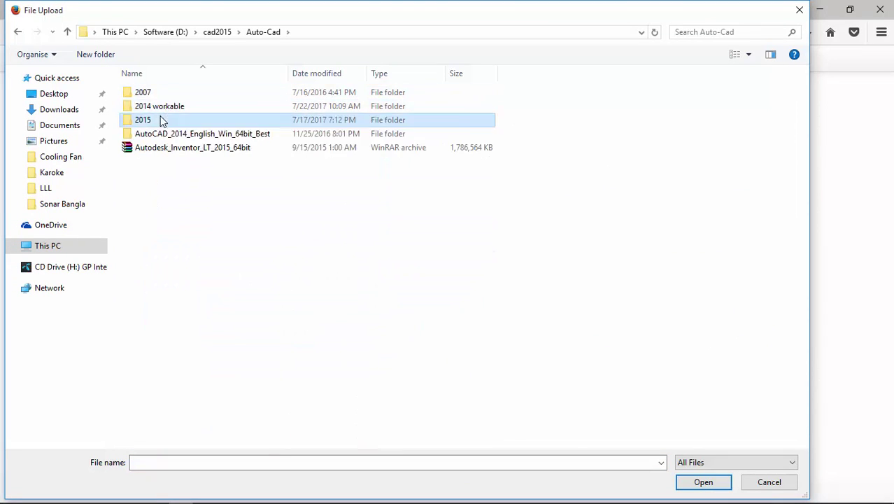
double_click(160, 119)
double_click(158, 93)
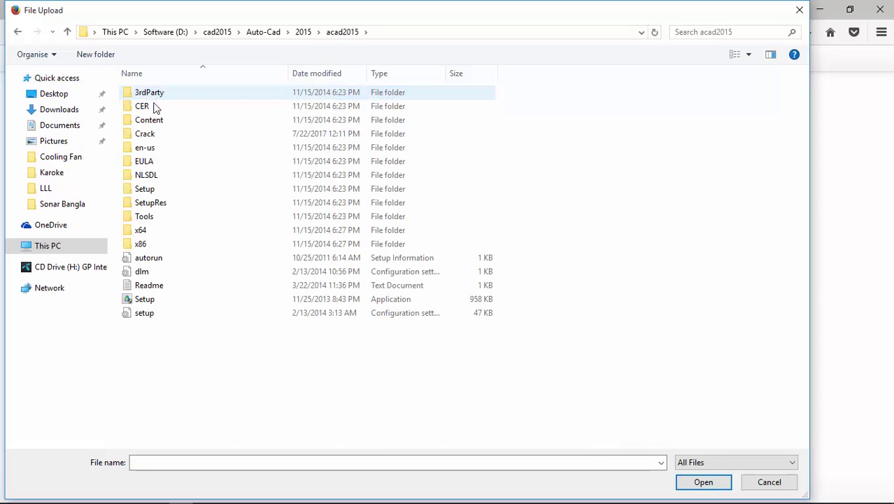
click(153, 139)
double_click(153, 140)
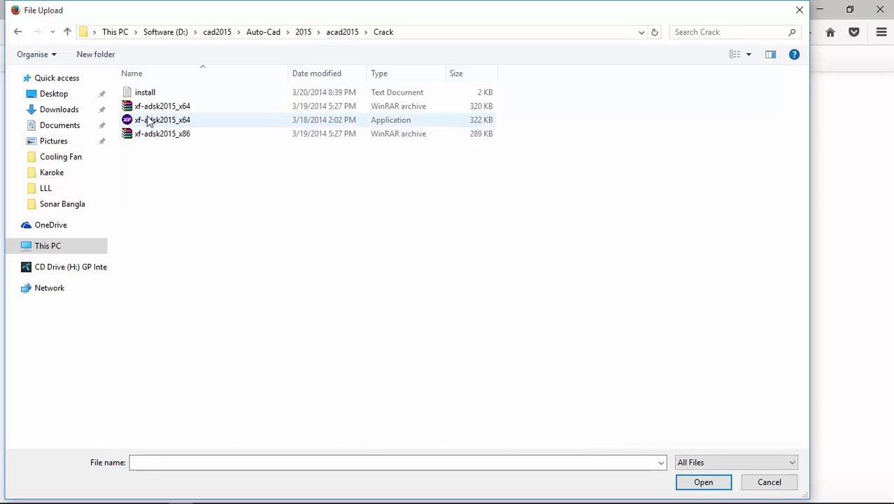
click(149, 121)
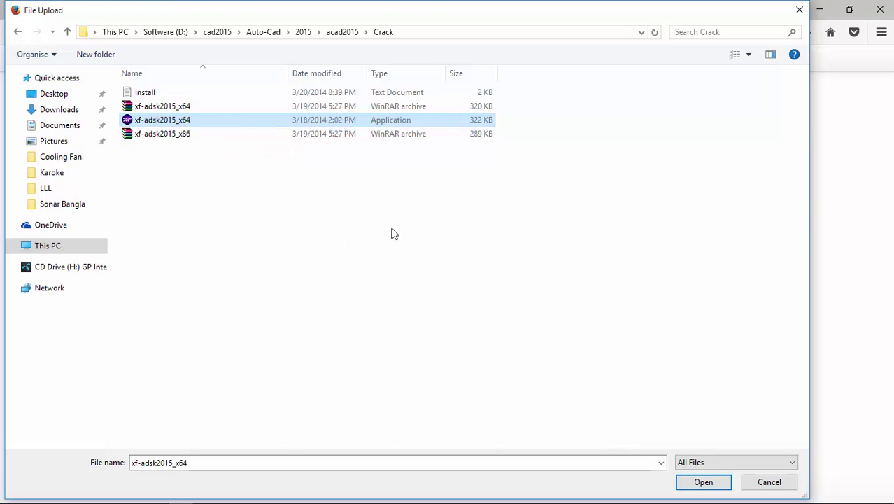
click(705, 483)
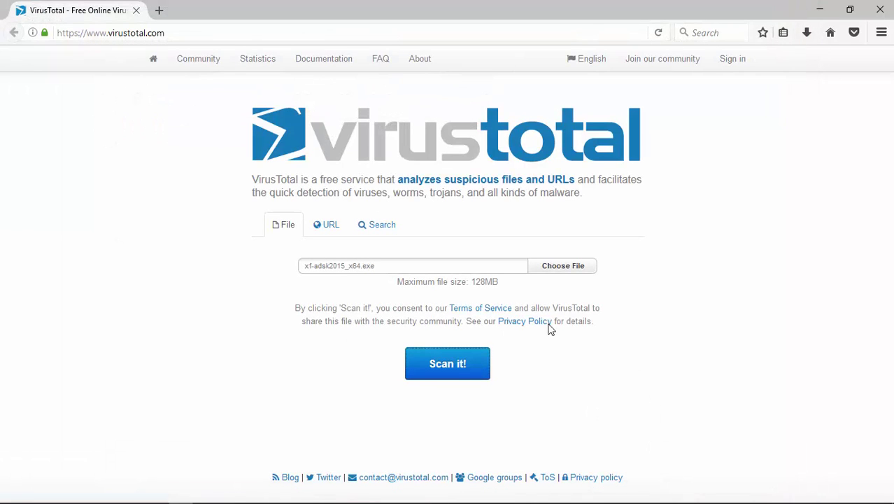
- Submit xf-adsk2015_x64.exe for scanning and request a fresh reanalysis of the already-analysed file
click(454, 366)
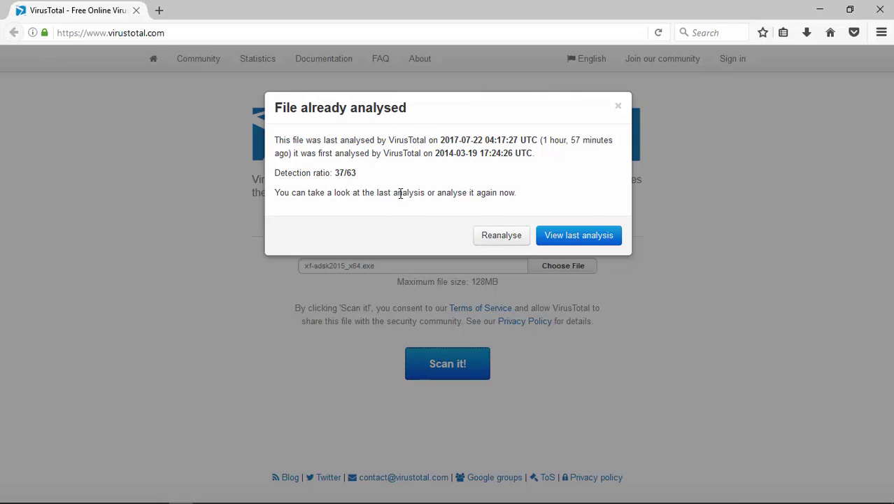
click(491, 241)
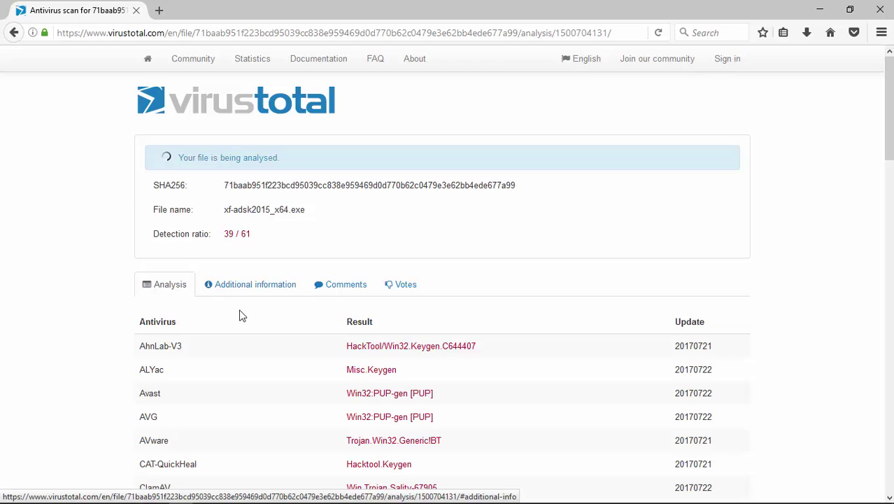
- Scroll the report until the final 39 / 62 detection ratio and analysis date appear
scroll(239, 318, down, 2)
scroll(258, 254, up, 2)
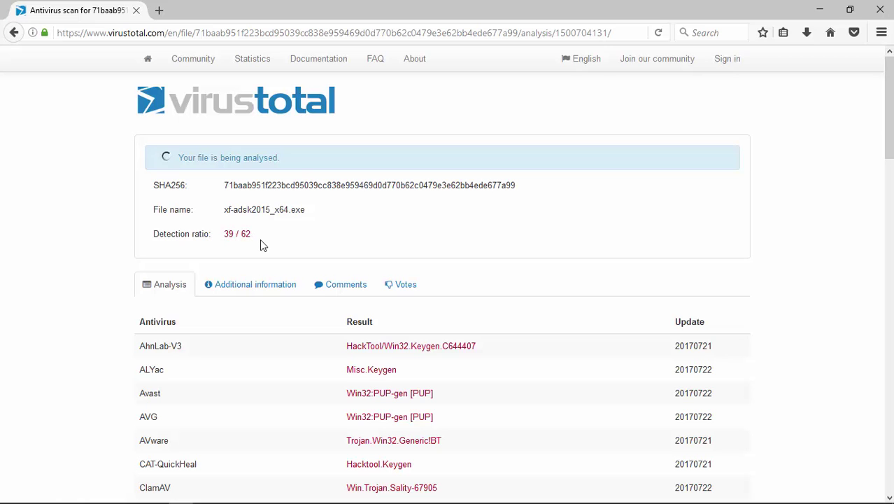
scroll(256, 255, down, 3)
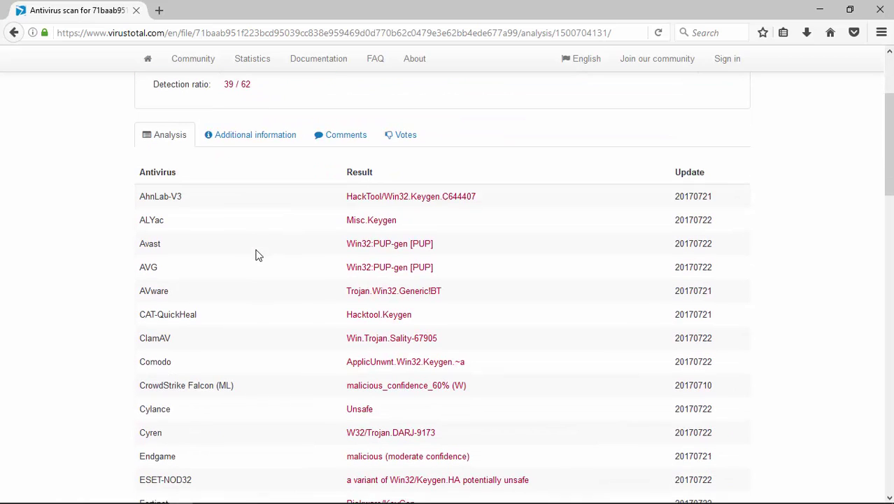
scroll(249, 252, up, 3)
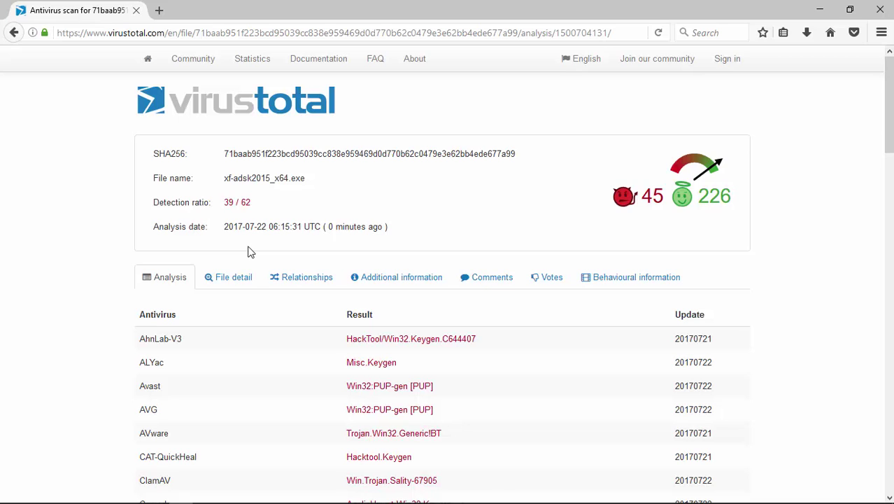
scroll(237, 266, down, 2)
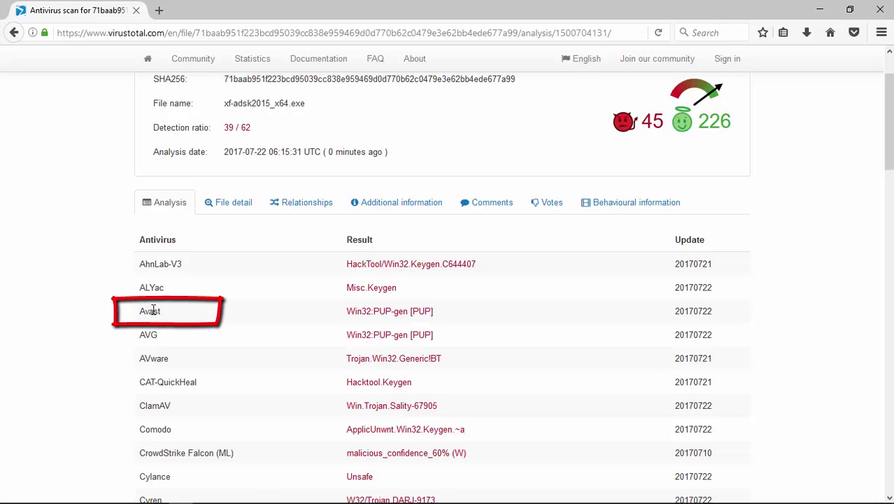
drag(346, 313, 434, 310)
click(371, 308)
drag(350, 311, 434, 311)
click(413, 309)
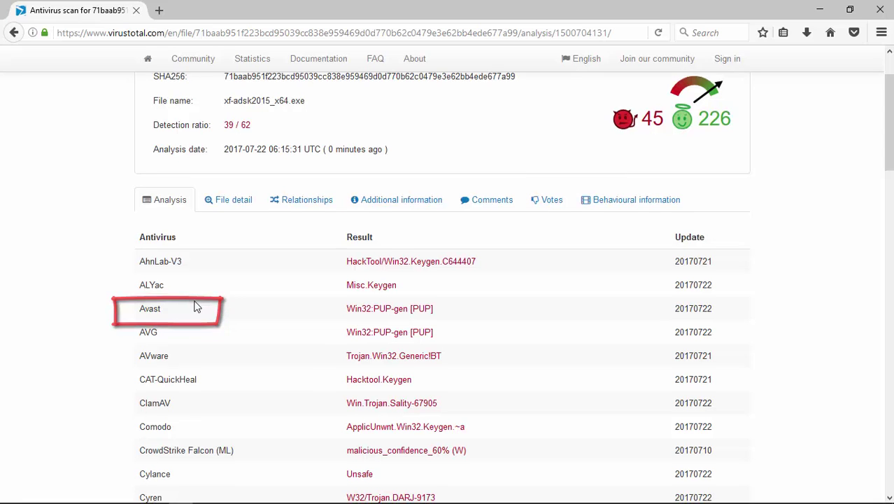
scroll(183, 300, down, 2)
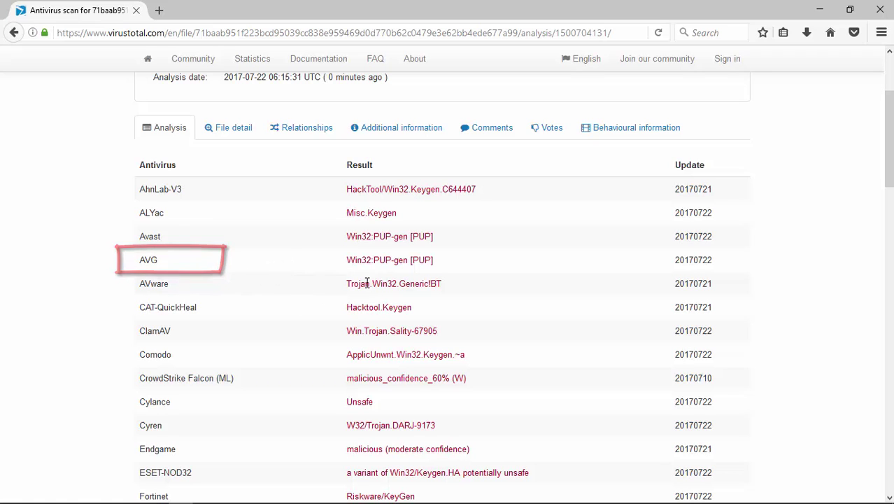
scroll(294, 315, down, 2)
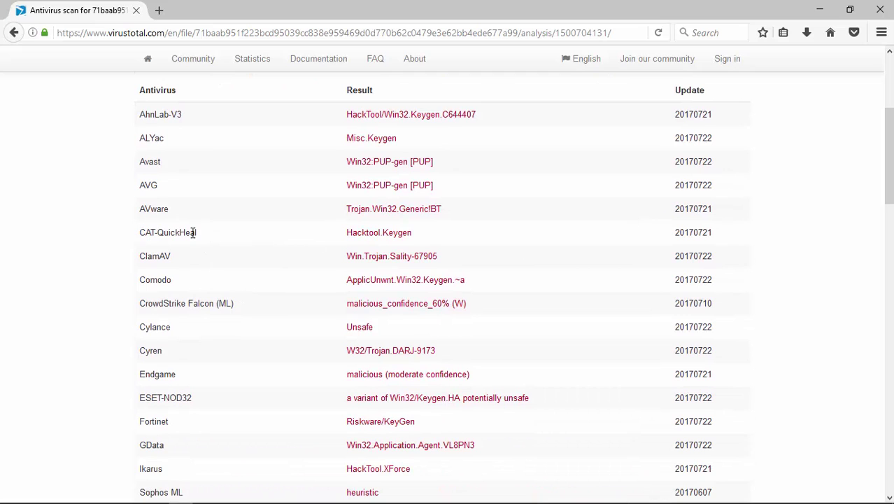
scroll(179, 298, down, 1)
scroll(179, 299, down, 2)
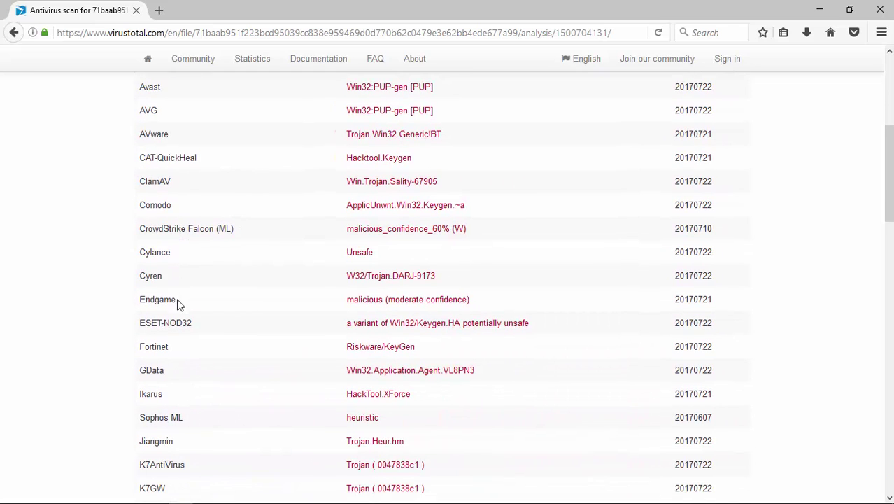
scroll(168, 259, down, 2)
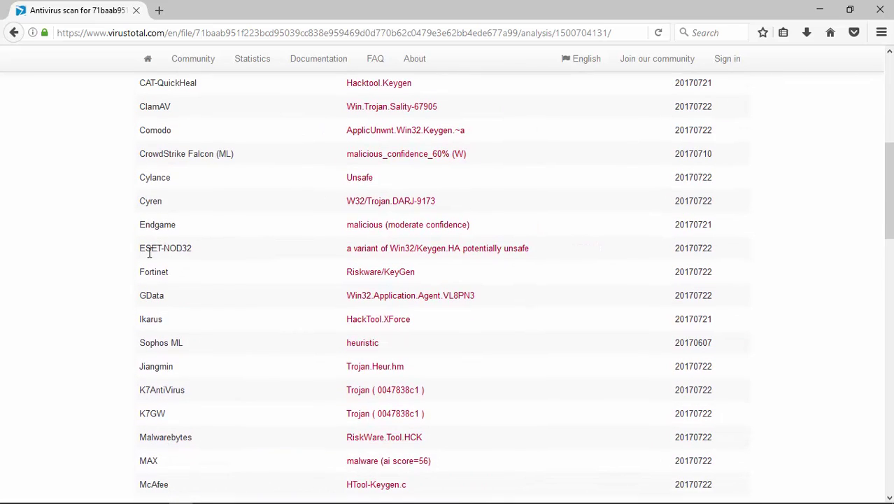
drag(140, 249, 192, 249)
click(333, 253)
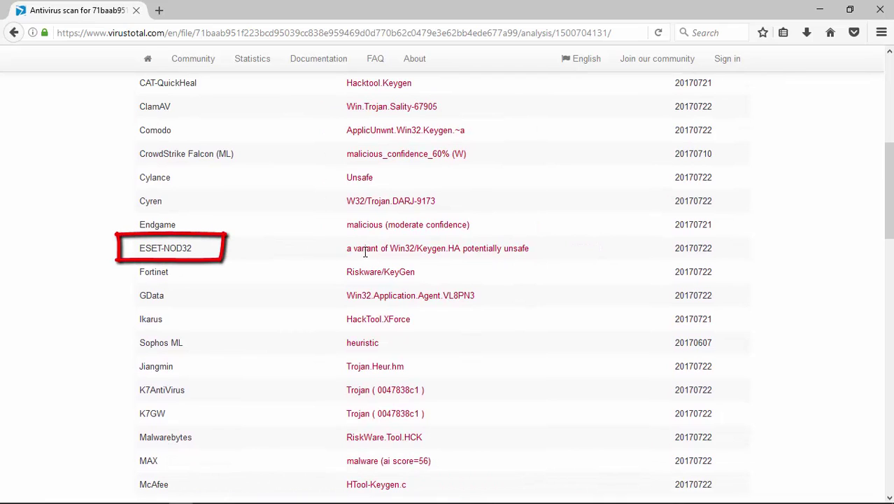
drag(346, 250, 530, 250)
click(480, 251)
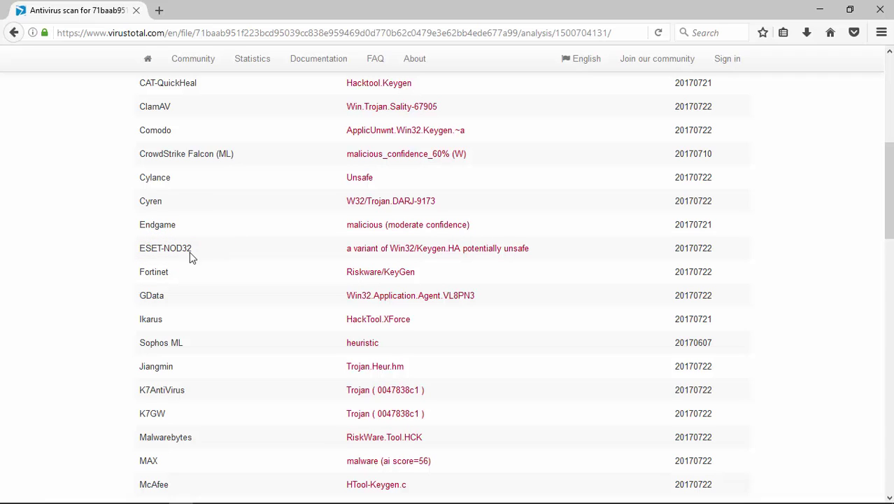
scroll(182, 272, down, 2)
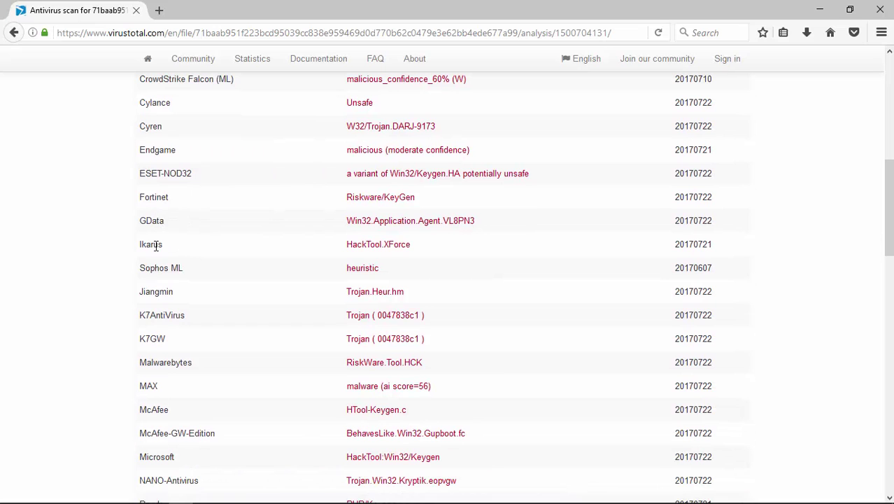
scroll(154, 297, down, 2)
scroll(151, 305, down, 2)
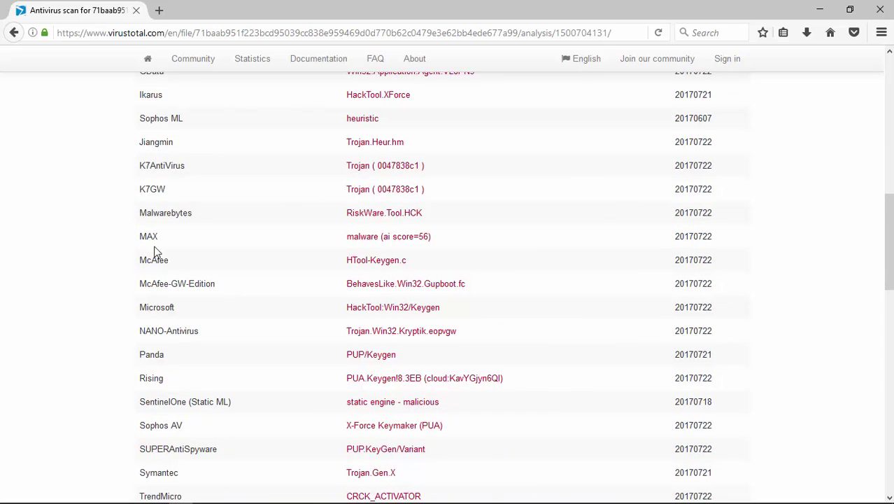
scroll(156, 281, down, 2)
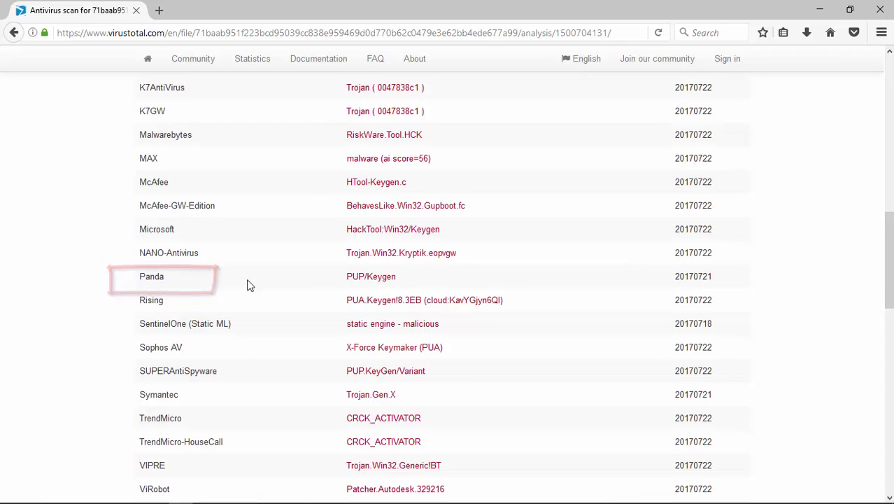
scroll(210, 280, down, 2)
scroll(182, 277, down, 2)
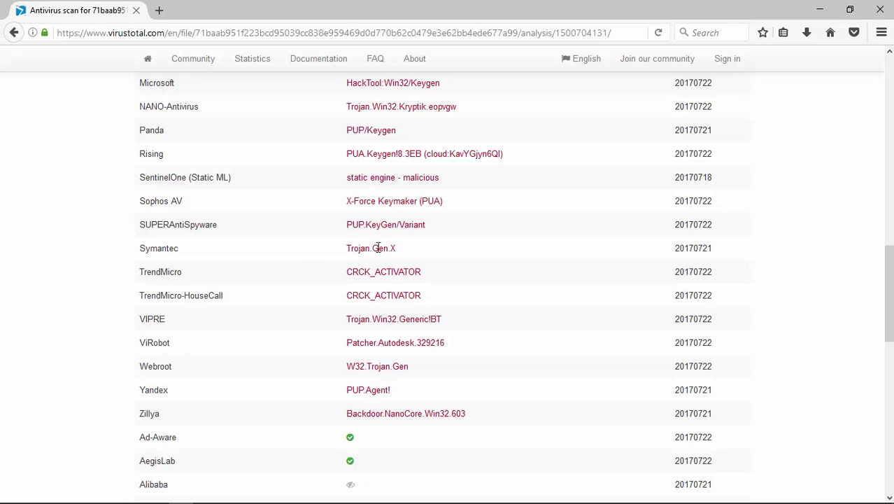
scroll(272, 275, down, 4)
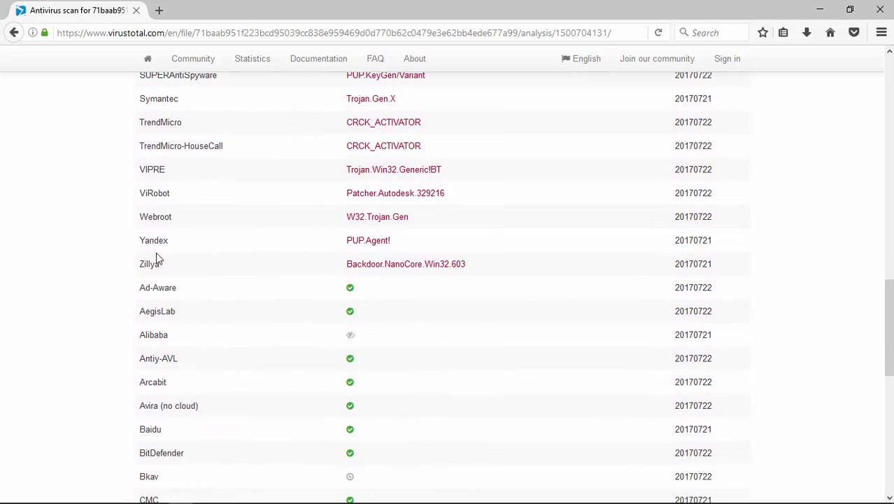
scroll(158, 254, down, 2)
scroll(174, 241, down, 4)
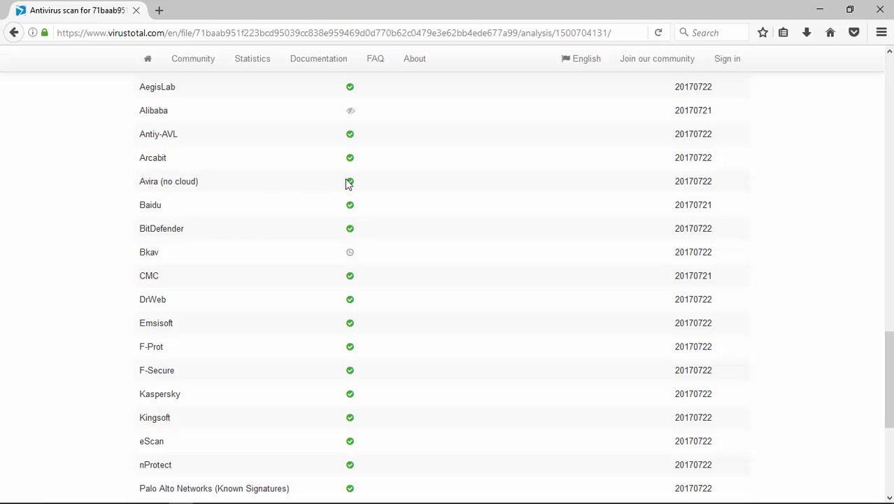
mouse_move(351, 182)
mouse_move(351, 112)
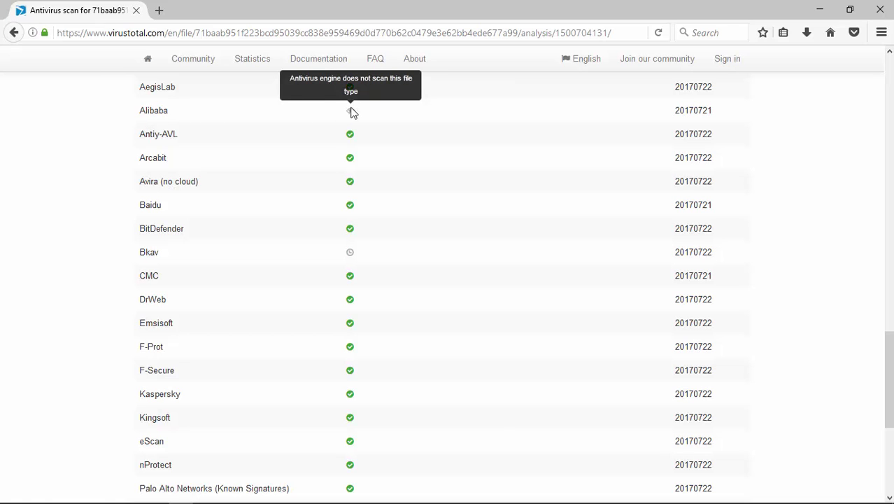
scroll(158, 276, down, 3)
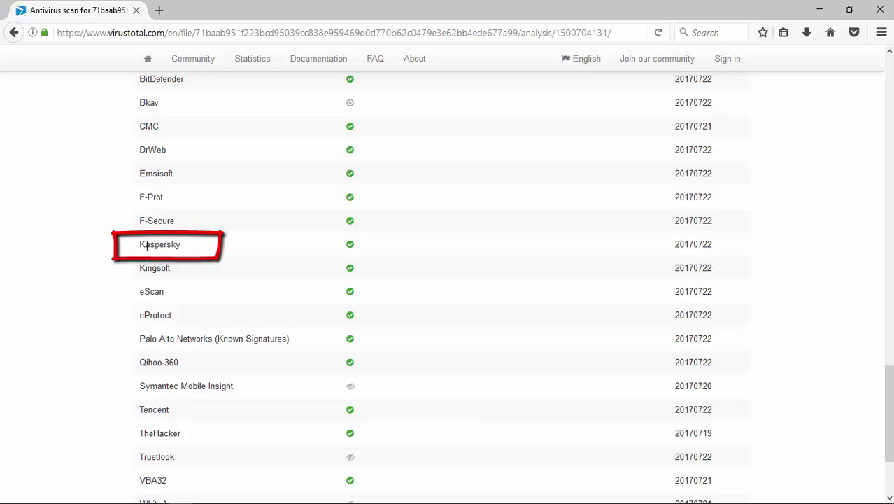
mouse_move(348, 246)
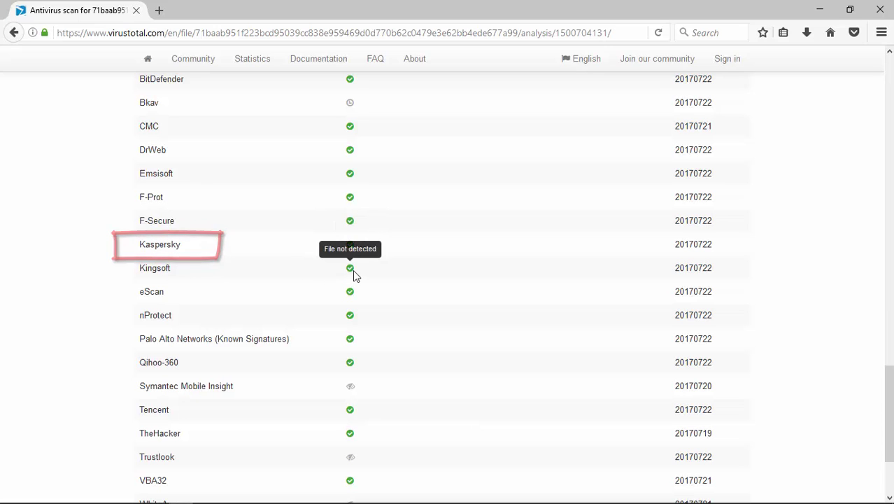
scroll(350, 277, down, 3)
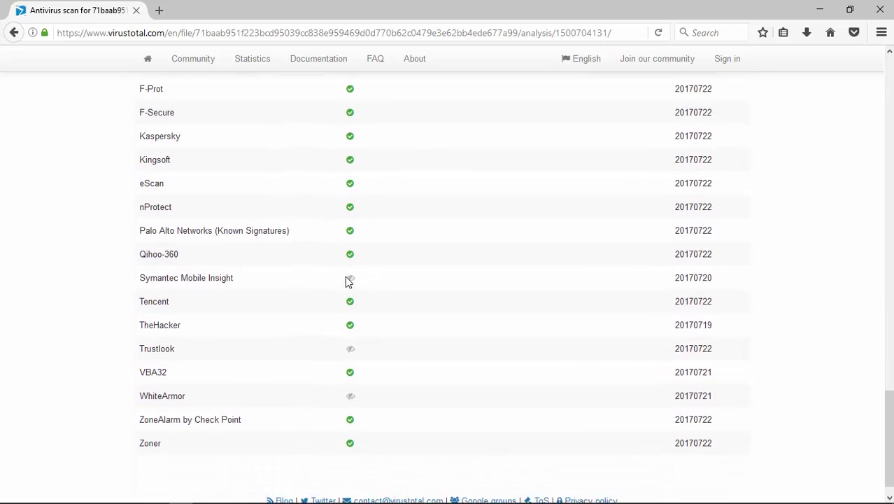
scroll(348, 279, down, 1)
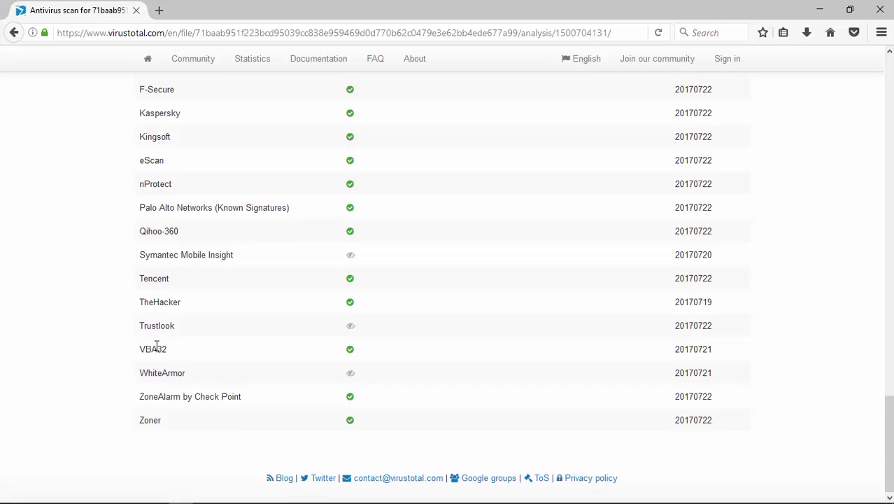
scroll(157, 344, up, 2)
scroll(165, 312, up, 2)
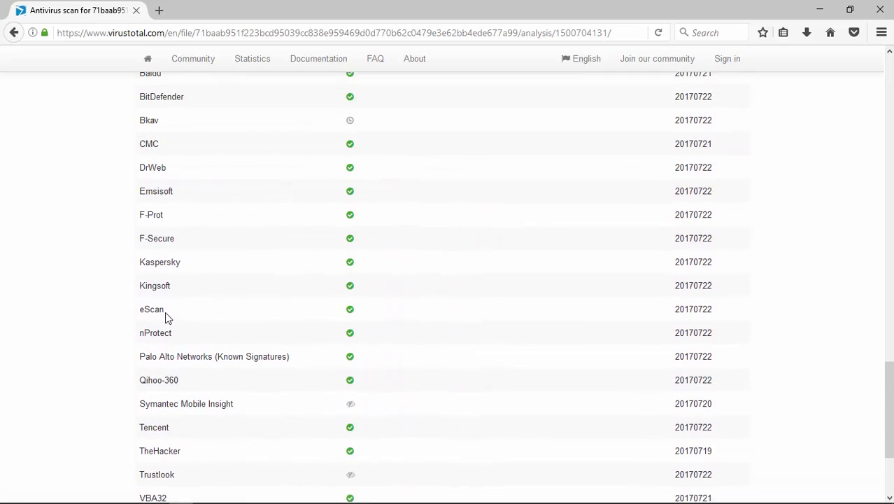
scroll(166, 312, up, 2)
scroll(165, 312, up, 1)
scroll(165, 312, up, 1)
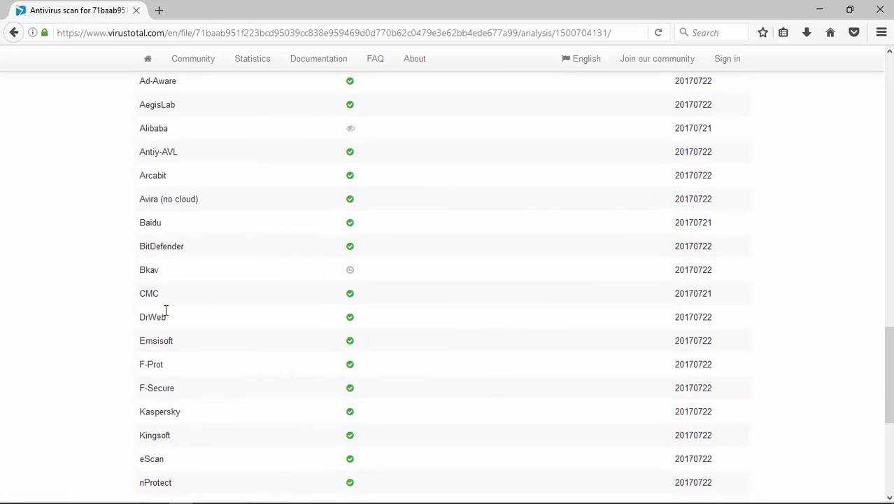
scroll(165, 312, up, 1)
scroll(165, 312, up, 1)
scroll(163, 310, up, 1)
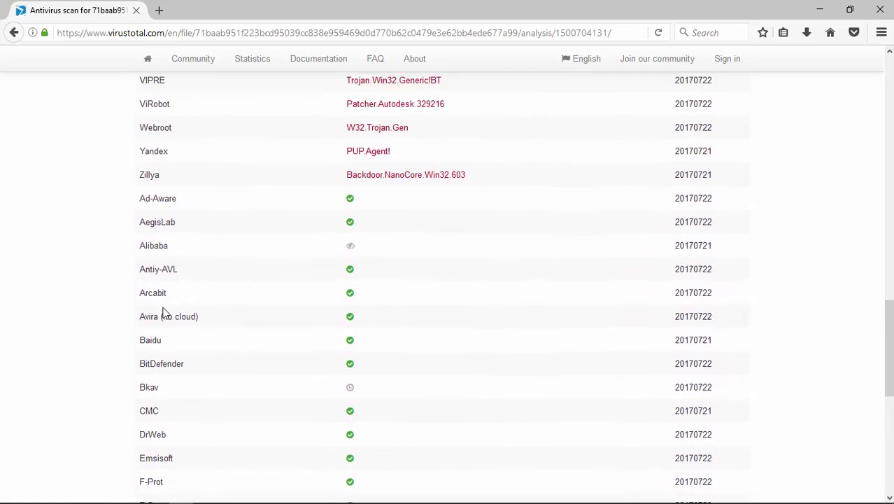
scroll(274, 311, down, 3)
scroll(279, 333, down, 2)
scroll(279, 333, up, 8)
scroll(280, 333, up, 5)
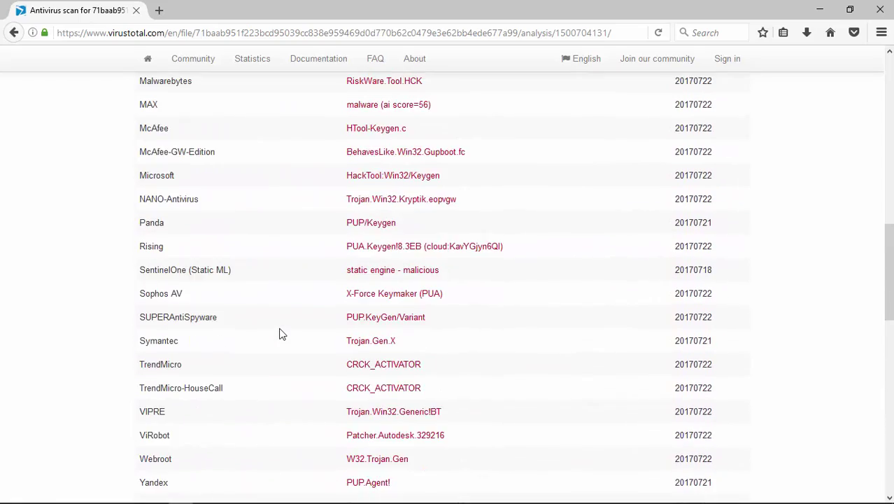
scroll(279, 334, down, 7)
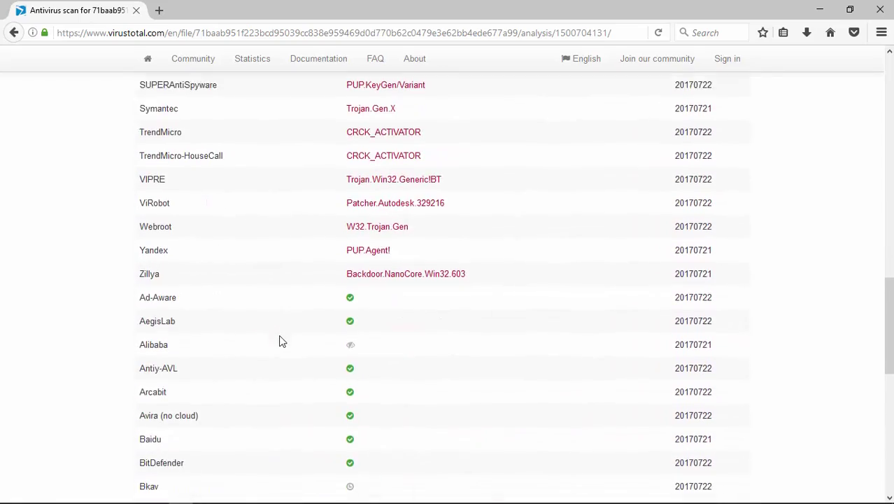
scroll(279, 335, up, 5)
scroll(279, 335, up, 8)
scroll(280, 337, up, 8)
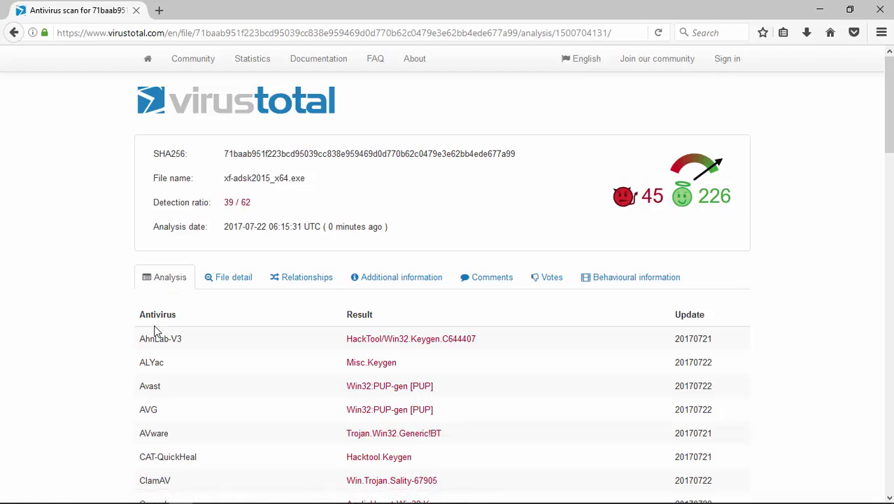
click(231, 283)
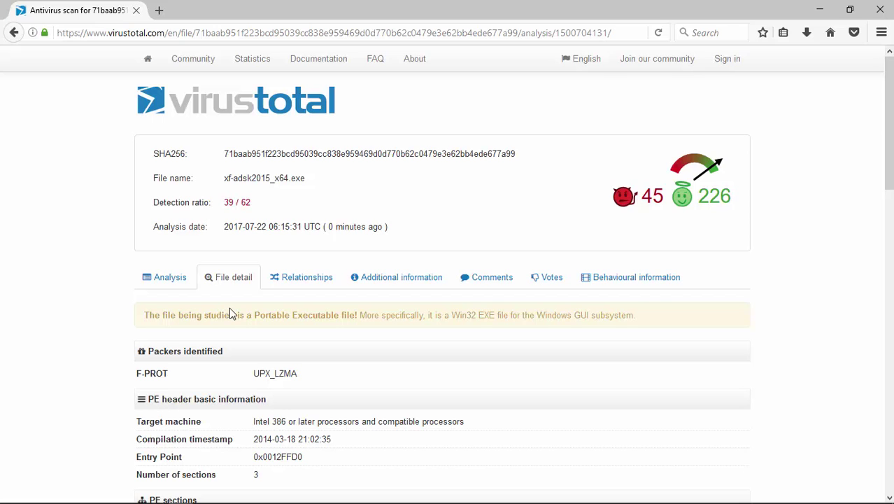
scroll(230, 318, down, 5)
scroll(236, 352, down, 5)
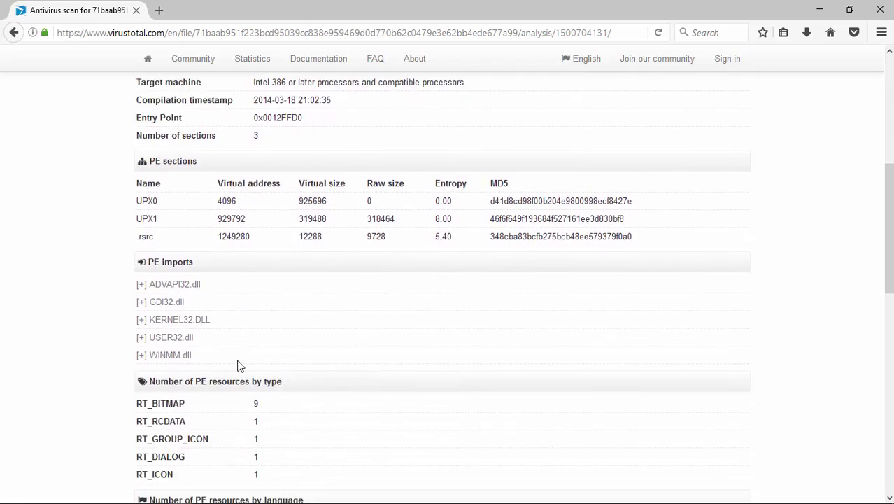
scroll(238, 365, down, 5)
scroll(237, 365, down, 3)
scroll(237, 371, down, 2)
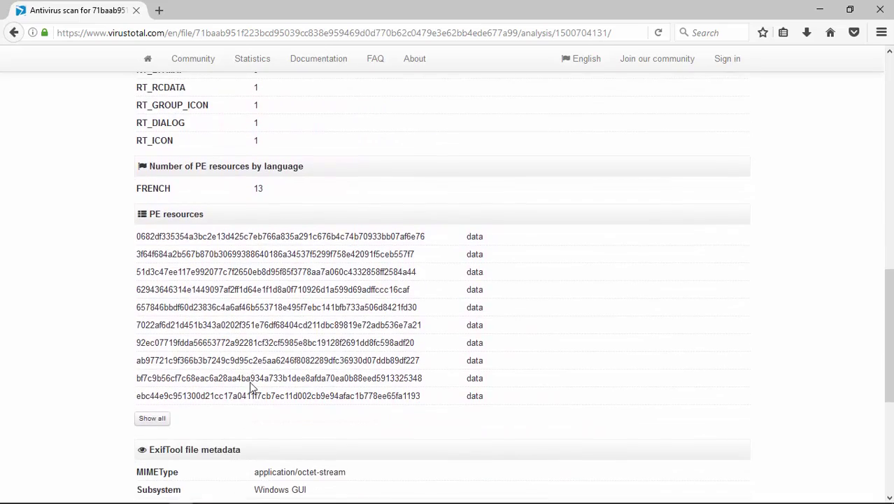
scroll(239, 381, down, 2)
scroll(241, 399, down, 2)
scroll(244, 411, down, 1)
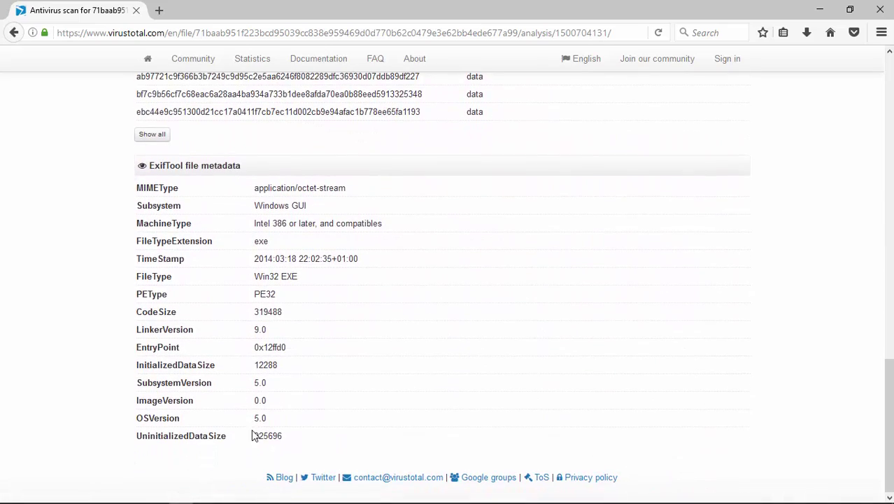
scroll(293, 453, up, 2)
scroll(280, 434, up, 14)
scroll(263, 399, up, 5)
scroll(258, 380, up, 2)
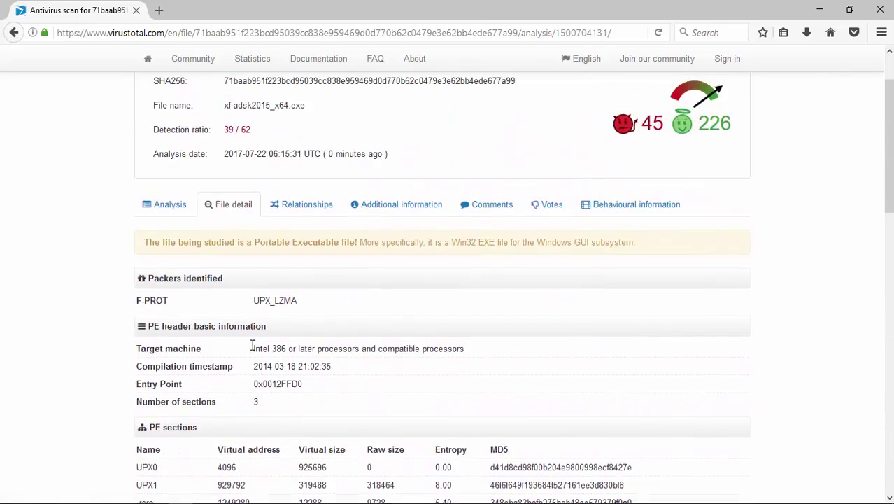
click(308, 226)
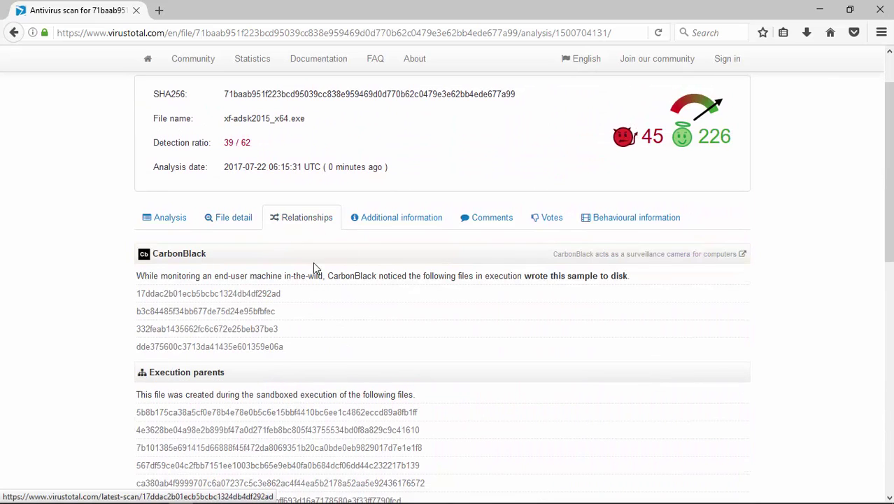
click(388, 225)
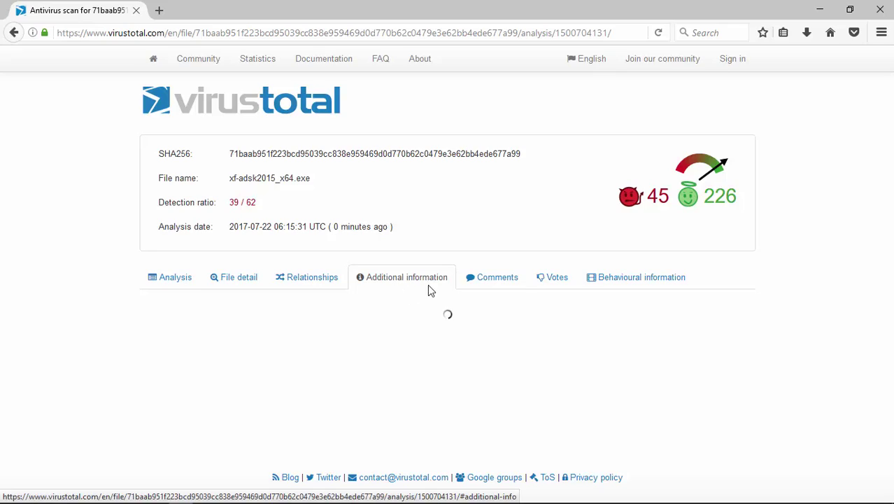
scroll(329, 342, down, 8)
scroll(329, 341, down, 12)
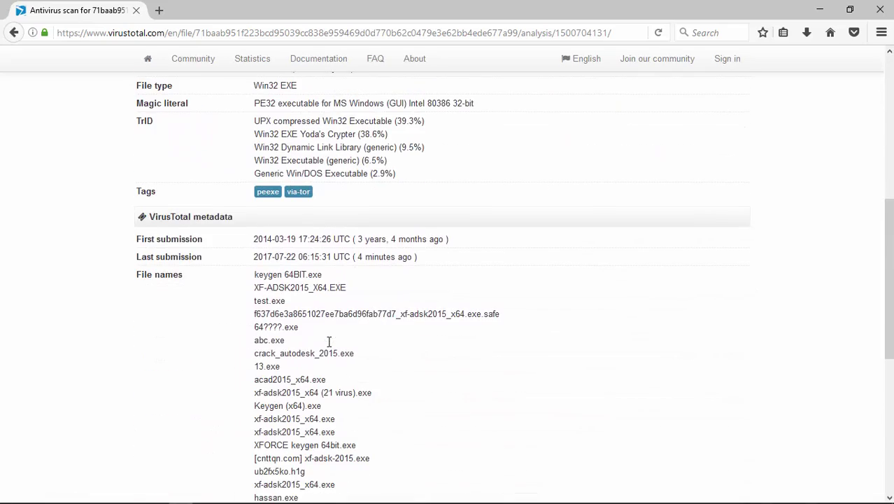
scroll(329, 346, up, 13)
scroll(322, 343, up, 7)
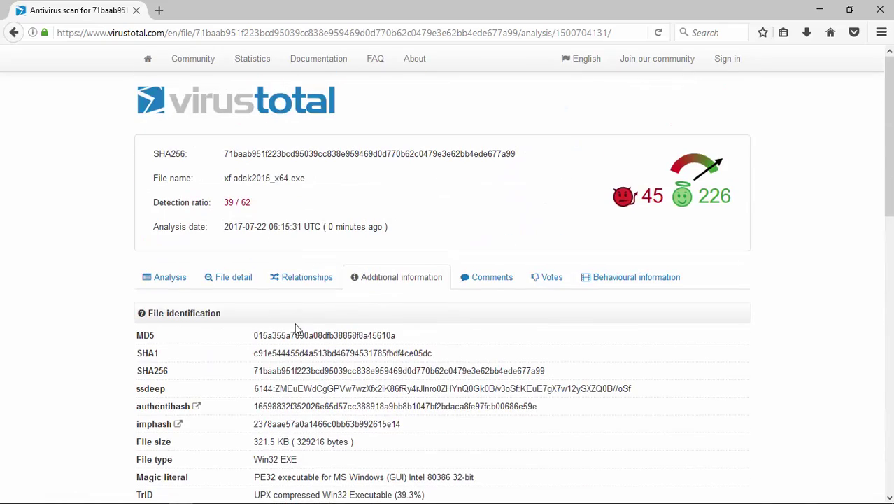
click(174, 283)
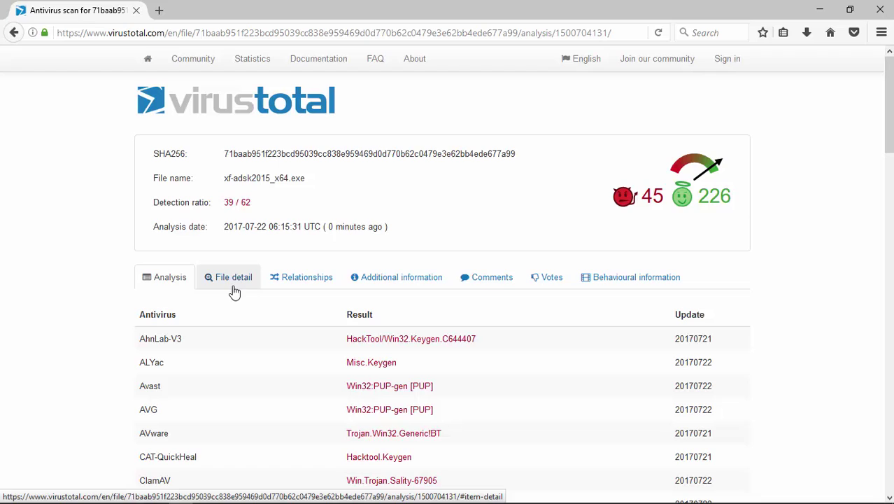
- Return home, switch to the URL form, enter filehippo.com, and zoom the page to 130%
click(149, 63)
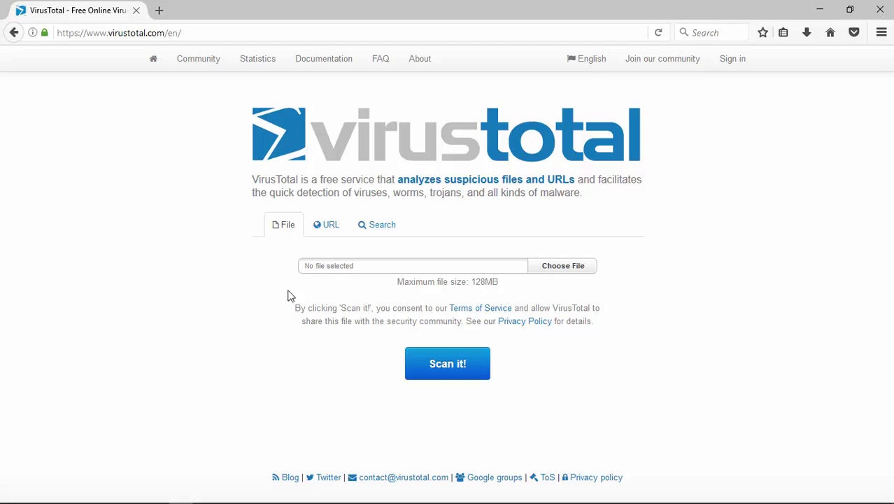
click(325, 228)
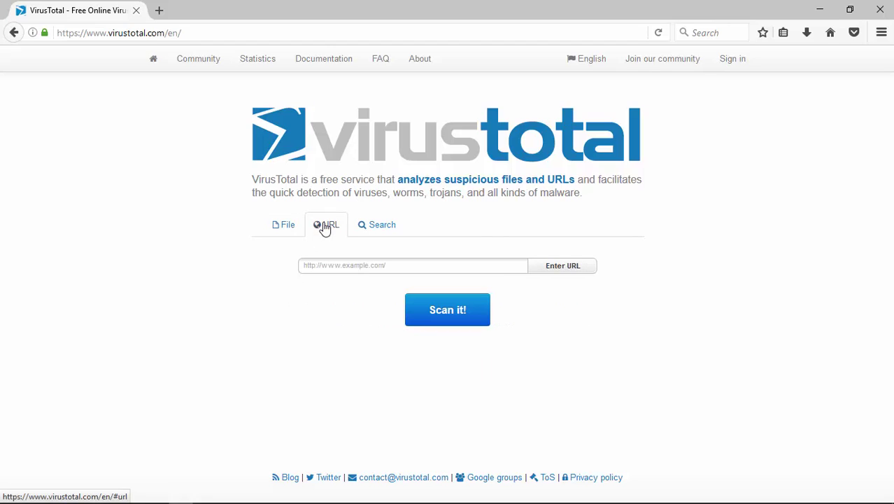
click(325, 263)
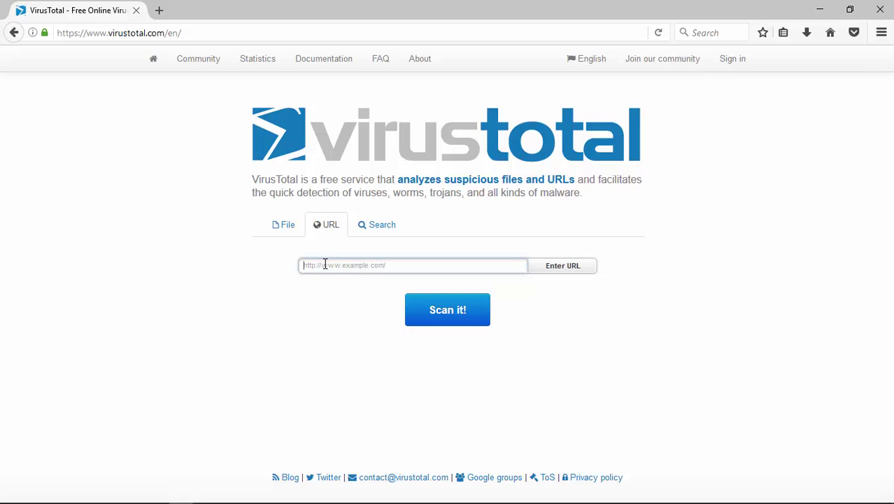
text(fi)
key(ctrl+plus)
key(ctrl+plus)
key(ctrl+plus)
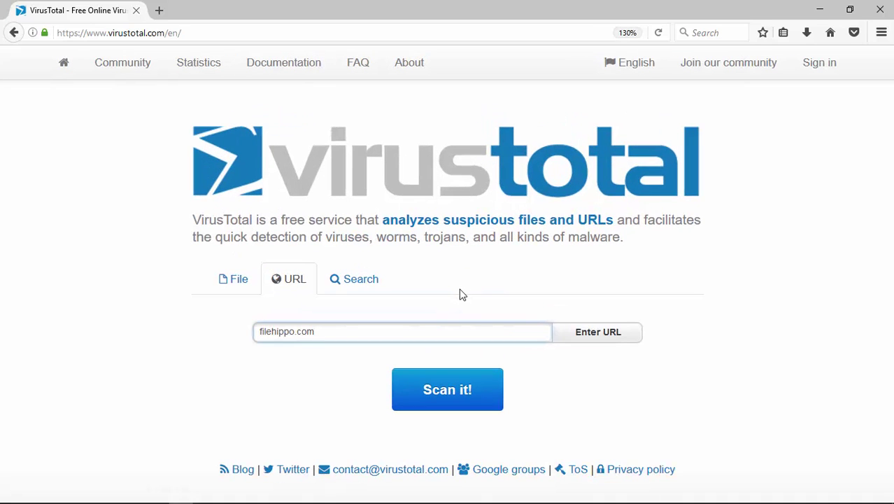
- Reanalyse filehippo.com and scroll through results showing ParetoLogic's malware verdict (1 / 66)
click(472, 398)
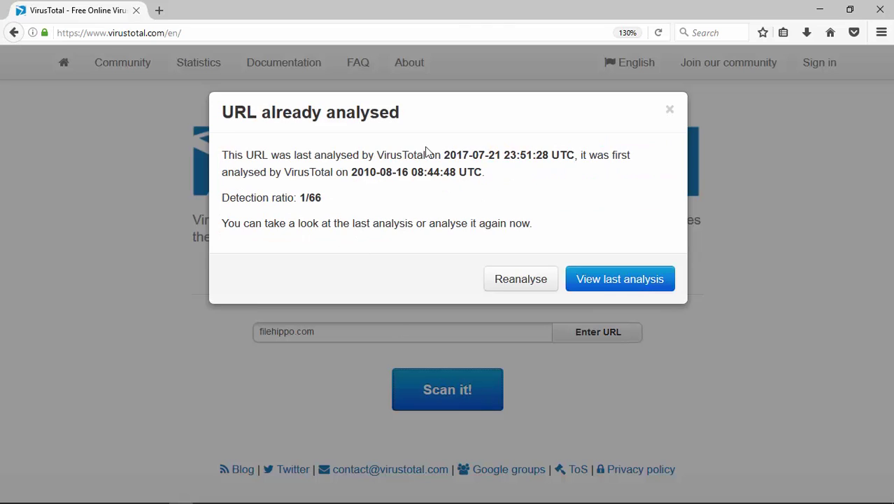
click(515, 283)
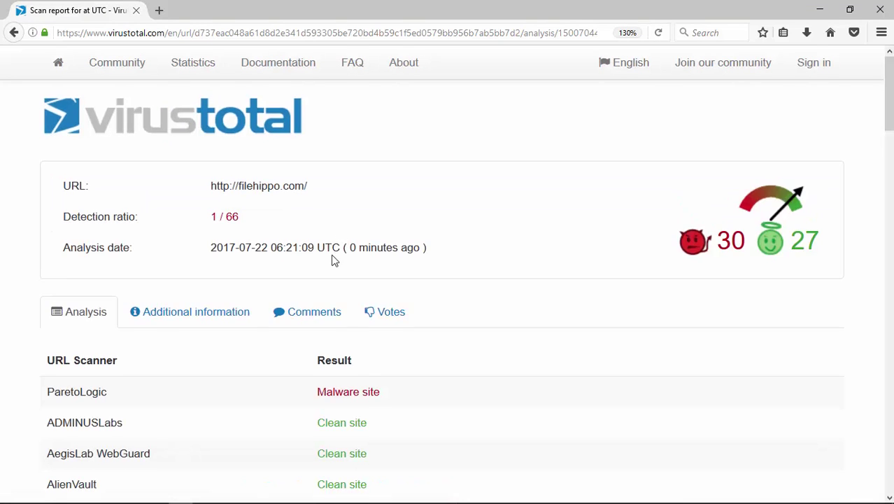
scroll(333, 266, down, 5)
scroll(333, 268, down, 3)
scroll(333, 266, up, 3)
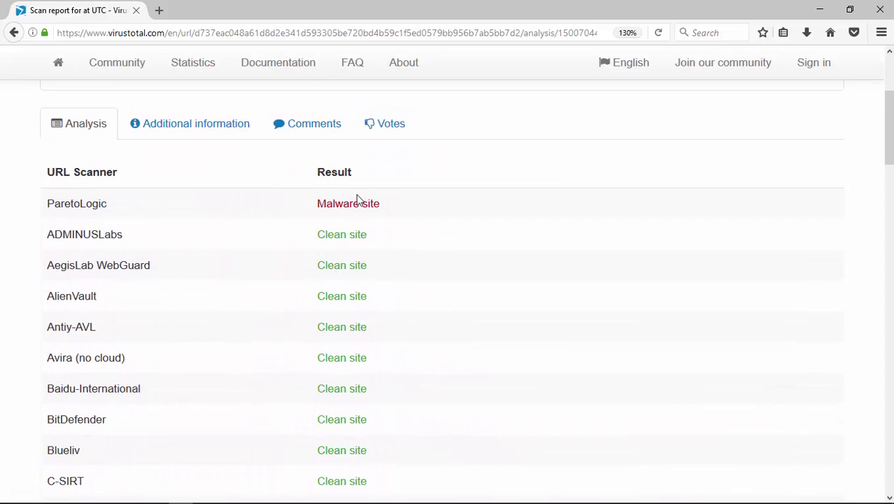
scroll(356, 196, down, 4)
scroll(324, 275, down, 2)
scroll(330, 275, down, 1)
scroll(329, 276, down, 5)
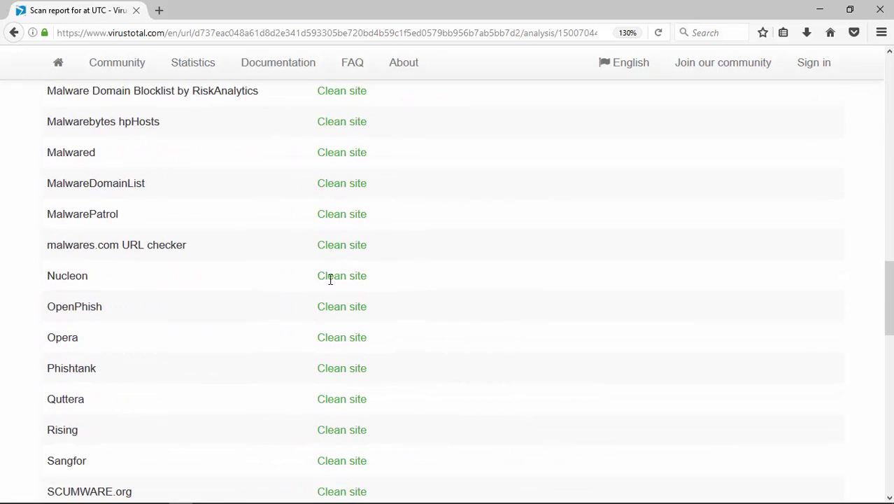
scroll(329, 280, down, 4)
scroll(329, 285, down, 2)
scroll(330, 288, down, 5)
scroll(193, 310, down, 1)
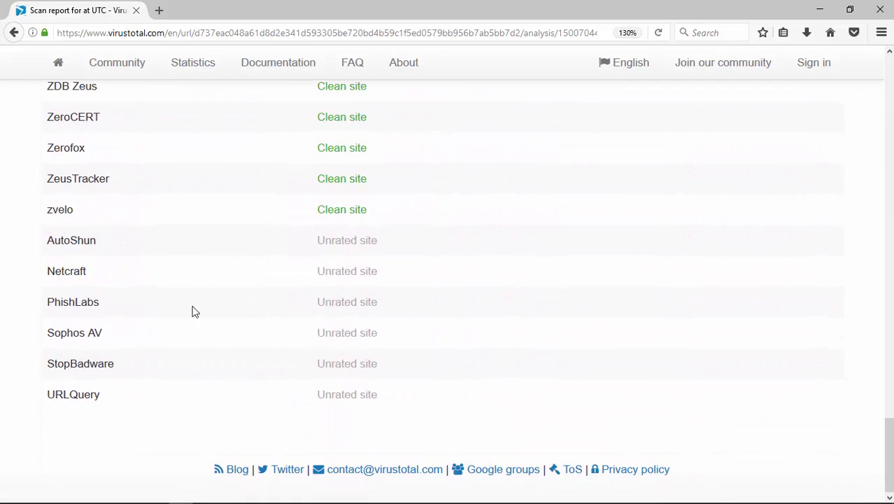
- Scroll back up to the top of the filehippo.com scan report
scroll(165, 318, up, 1)
scroll(161, 319, up, 2)
scroll(162, 318, up, 3)
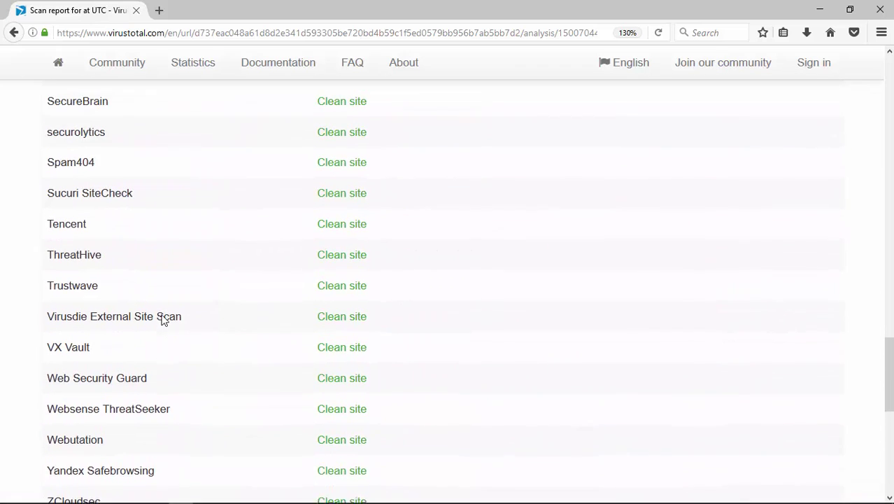
scroll(142, 305, up, 2)
scroll(142, 304, up, 3)
scroll(143, 304, up, 2)
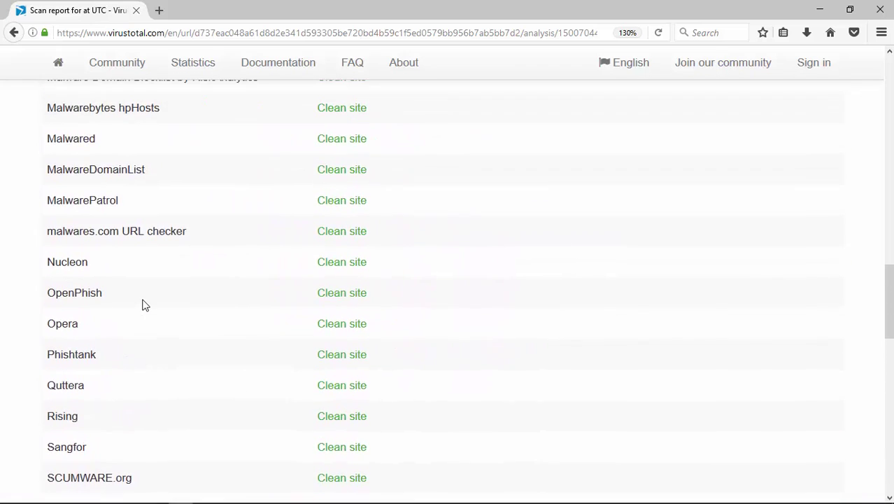
scroll(143, 302, up, 3)
scroll(143, 299, up, 1)
scroll(144, 300, up, 1)
scroll(144, 303, up, 2)
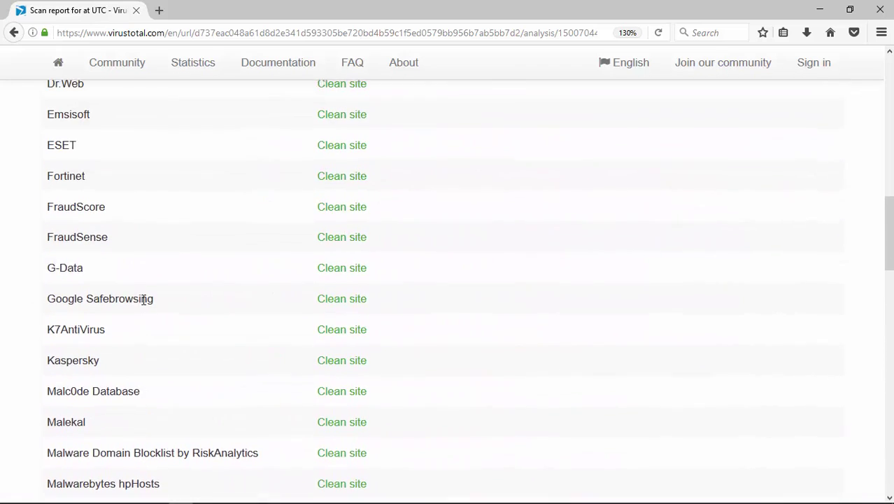
scroll(144, 297, up, 2)
scroll(143, 299, up, 2)
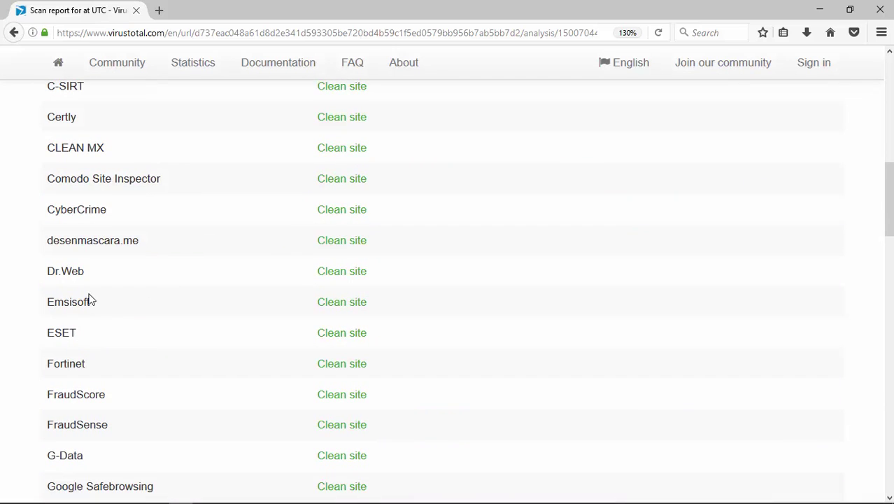
scroll(88, 300, up, 3)
scroll(88, 297, up, 2)
scroll(87, 290, up, 2)
scroll(84, 281, up, 1)
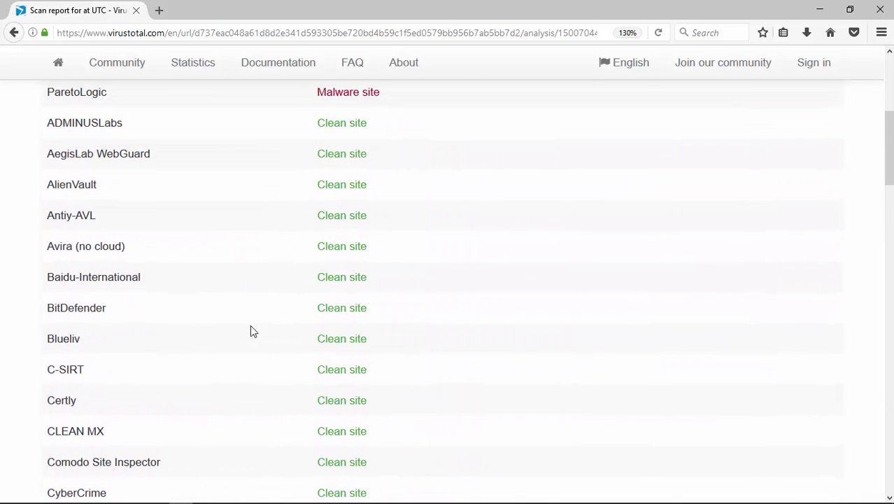
scroll(117, 293, up, 2)
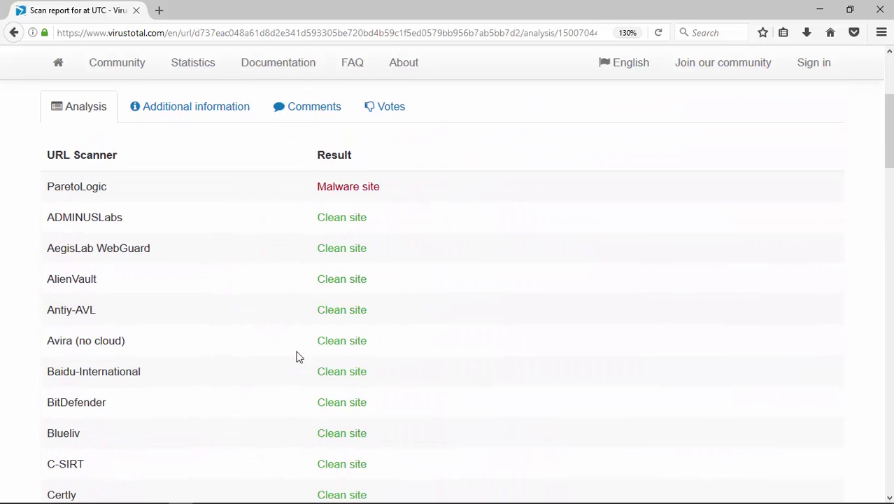
scroll(202, 323, up, 2)
scroll(198, 320, up, 2)
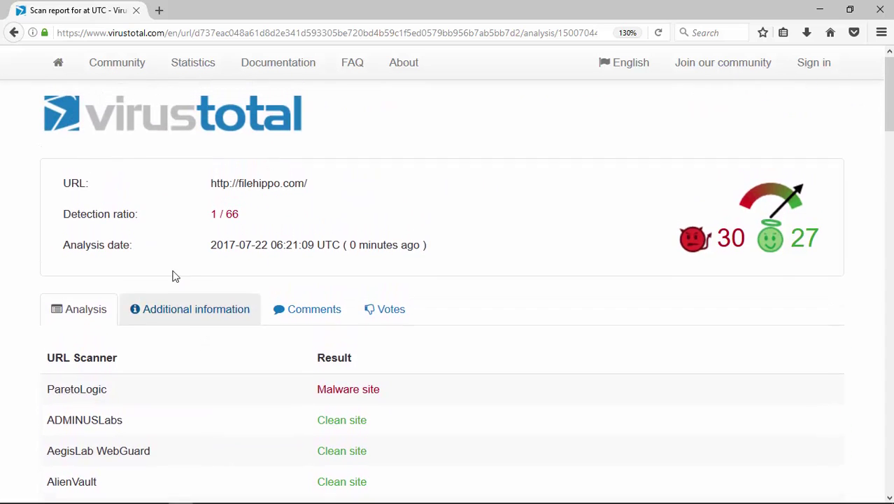
- Submit bdnews24.com from the home page URL form and reanalyse it, getting a clean 0 / 65 report
click(60, 65)
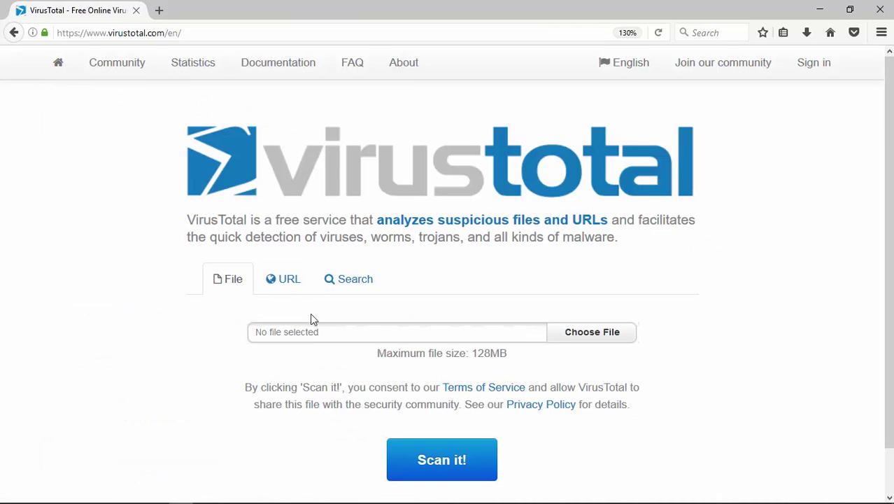
click(287, 282)
click(312, 333)
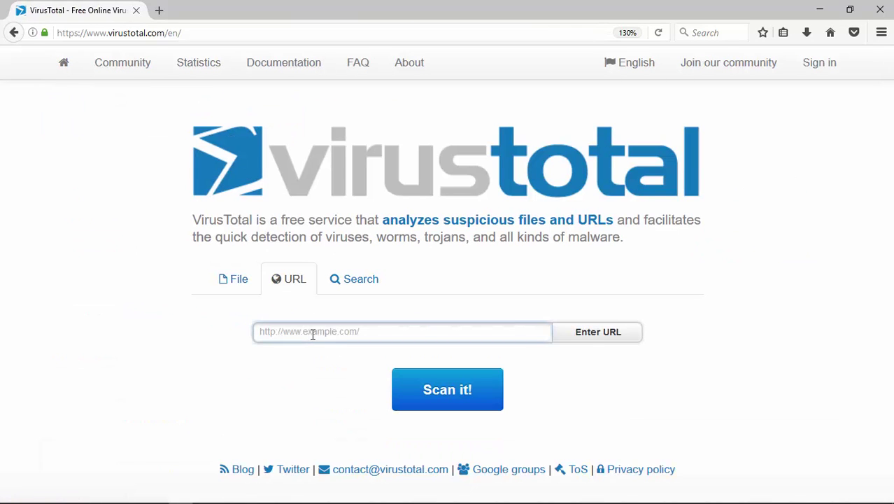
text(bdn)
text(ews24.)
text(com)
click(434, 391)
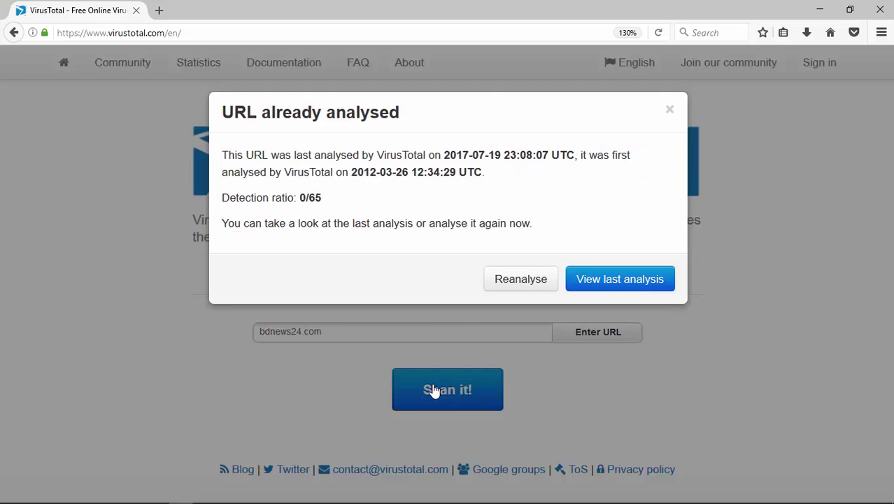
click(536, 279)
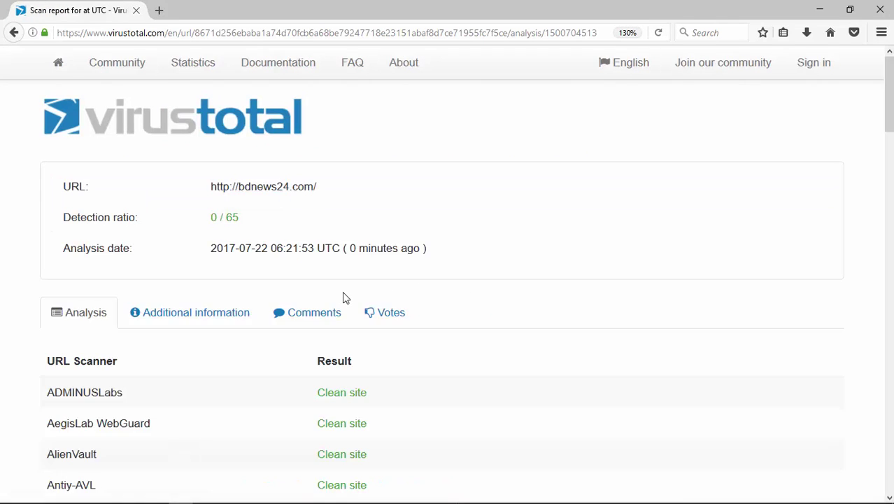
scroll(342, 297, down, 2)
scroll(299, 334, down, 2)
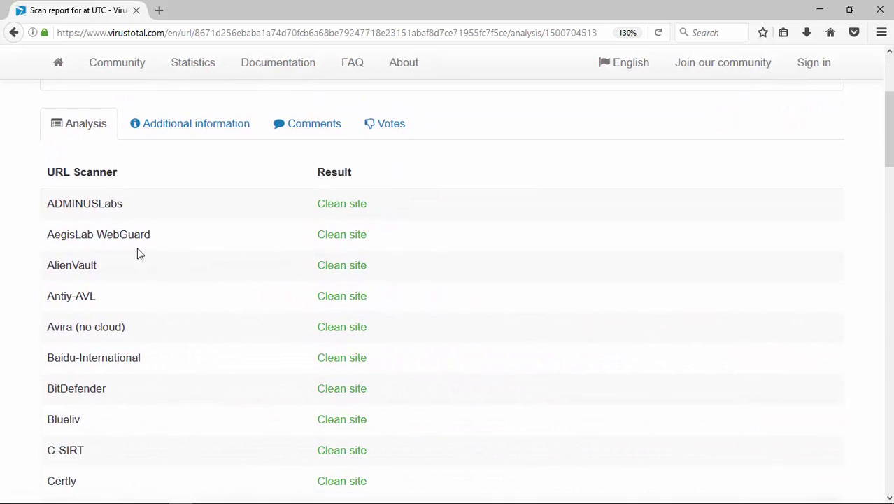
scroll(137, 262, down, 5)
scroll(224, 230, up, 6)
scroll(244, 294, down, 8)
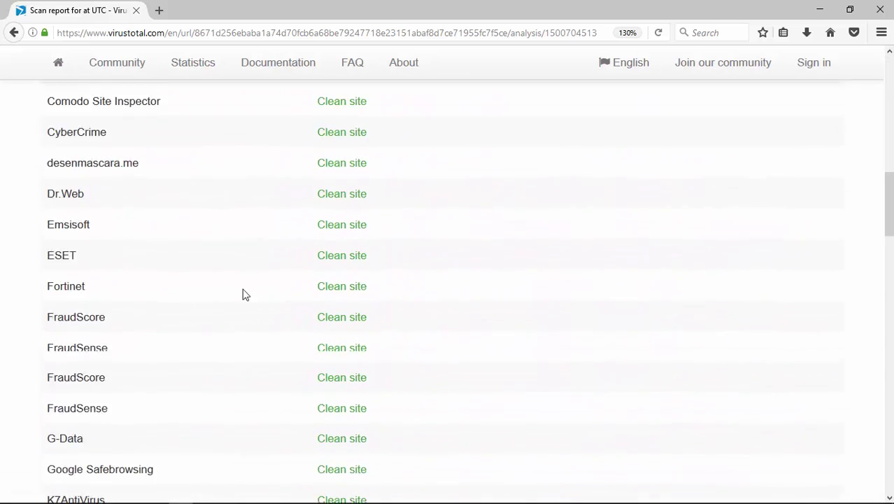
scroll(241, 294, down, 3)
scroll(241, 302, down, 7)
scroll(126, 215, up, 4)
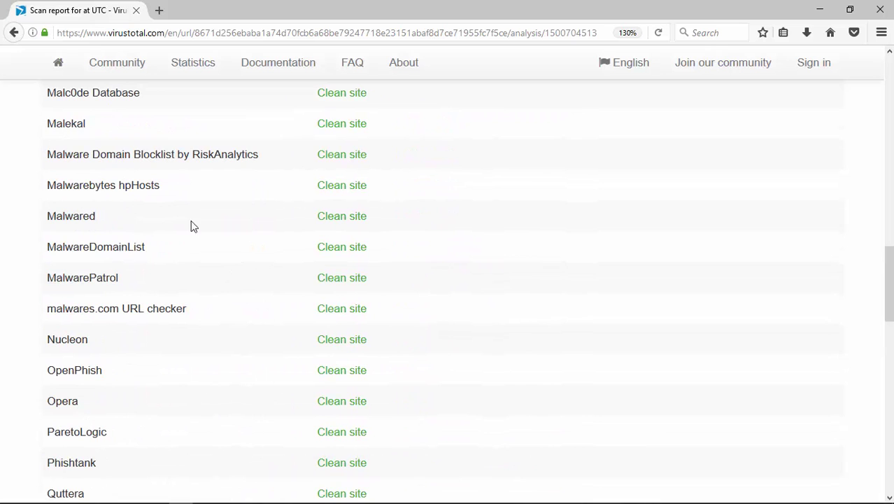
scroll(200, 263, down, 5)
scroll(145, 292, down, 6)
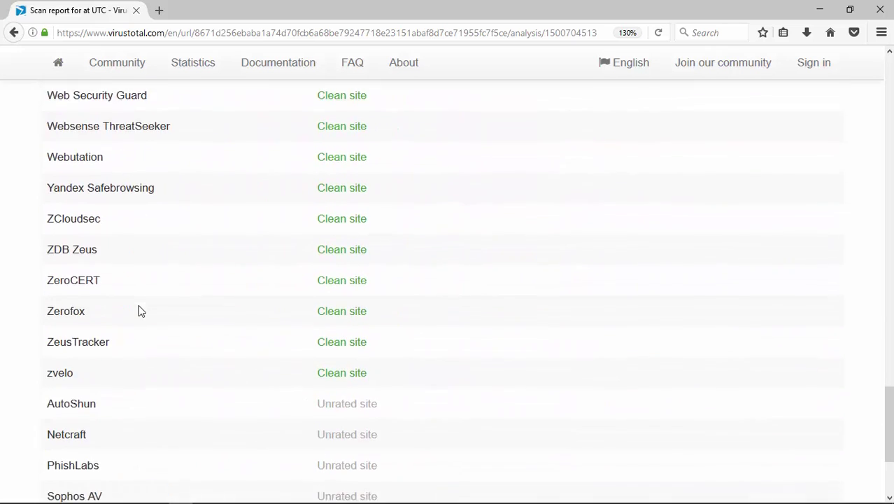
scroll(138, 309, down, 3)
scroll(137, 315, up, 10)
scroll(140, 307, up, 7)
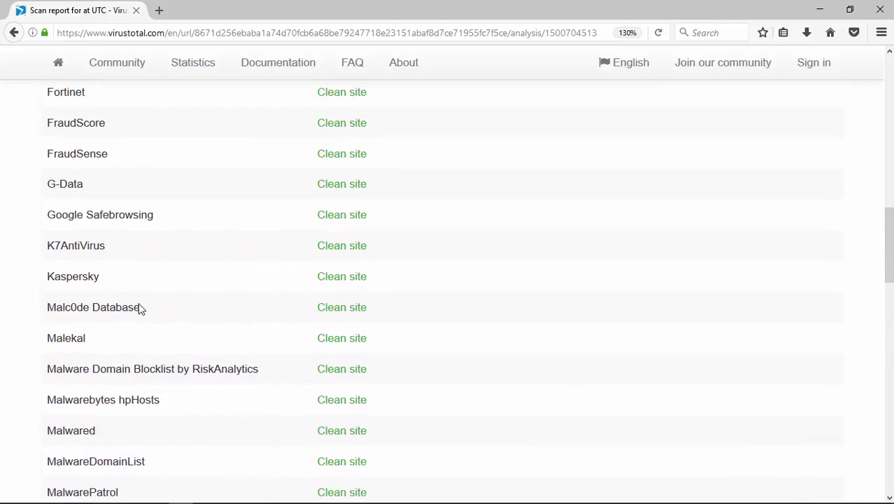
scroll(140, 309, up, 8)
scroll(140, 306, up, 4)
scroll(145, 300, up, 2)
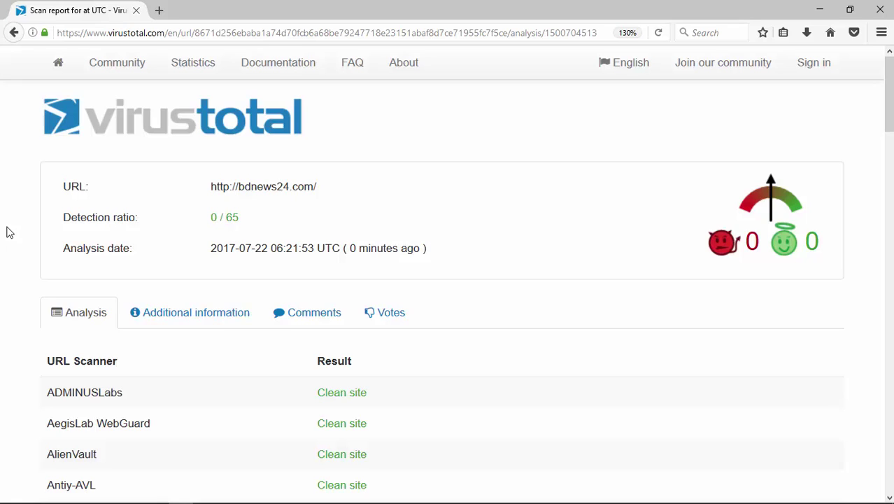
- Return home and look through the Search, URL and File tabs, ending on file upload
click(58, 64)
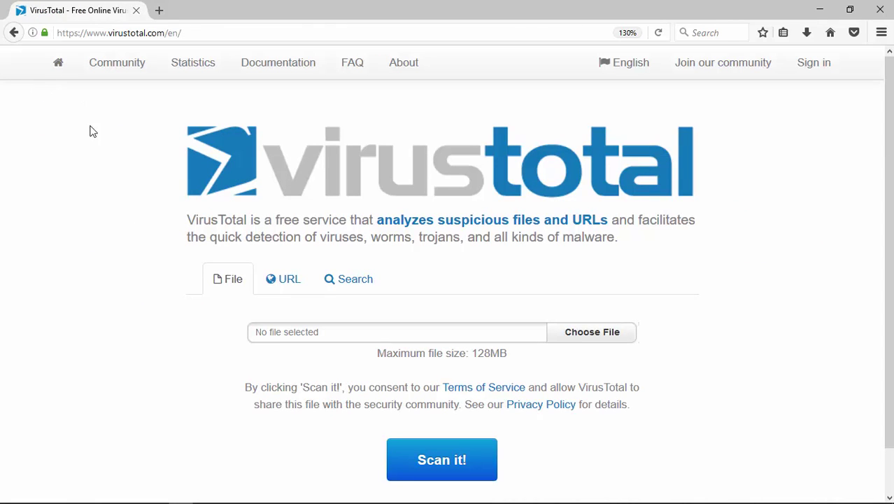
click(344, 288)
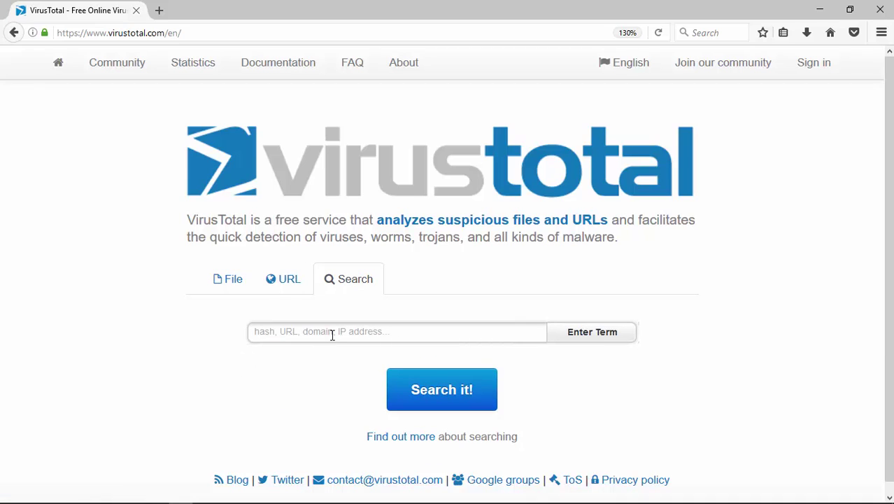
click(289, 290)
click(244, 291)
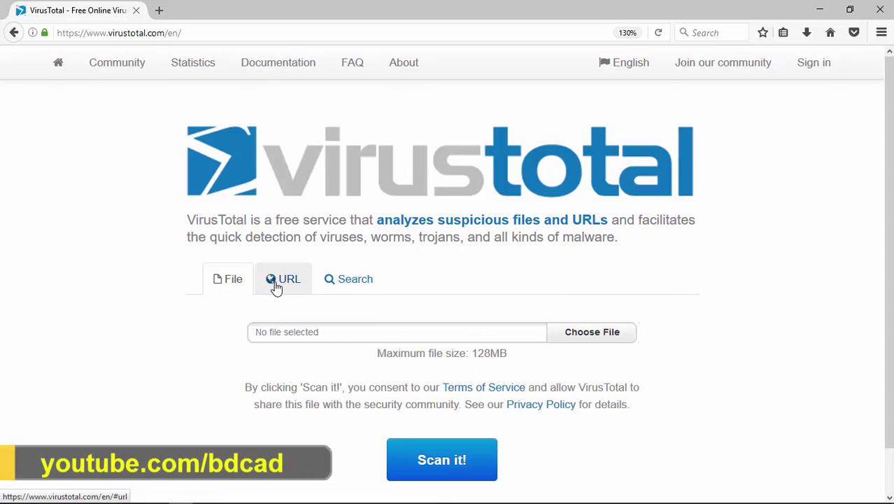